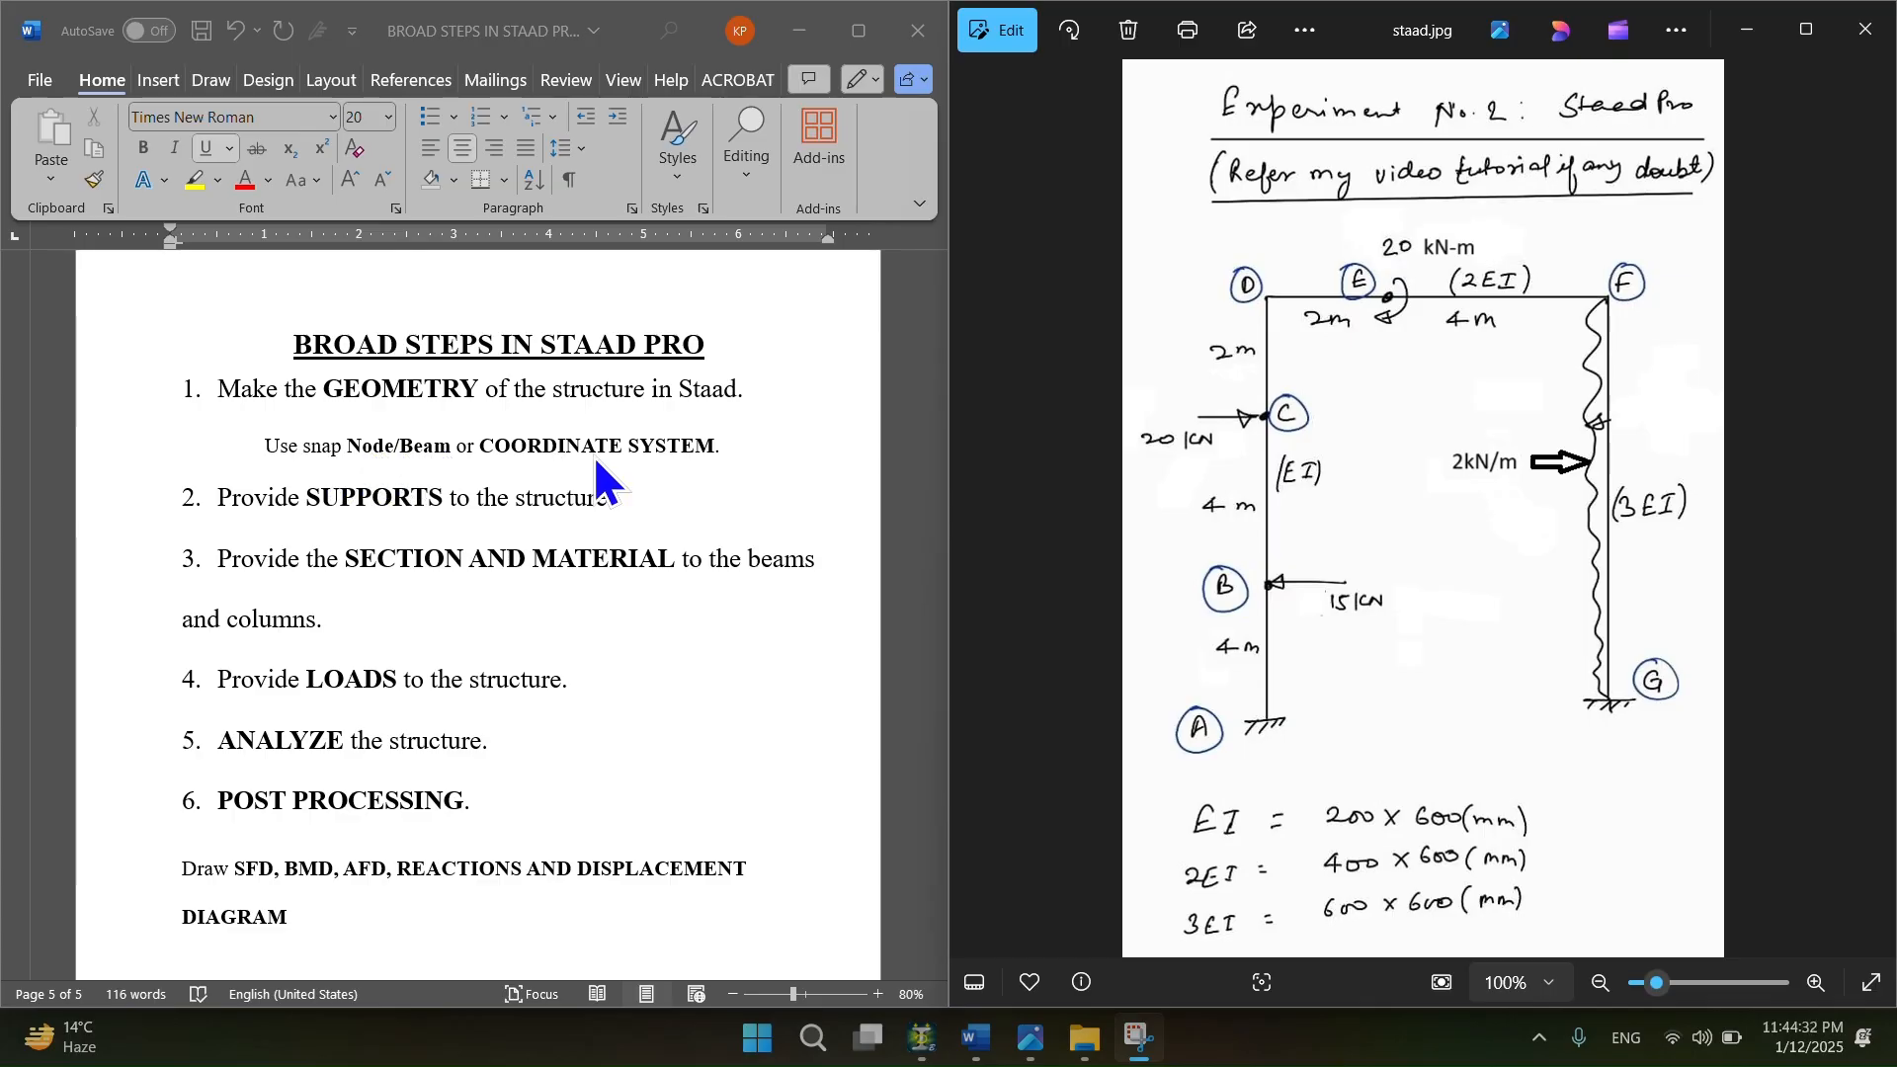
- Switch to STAAD.Pro and create a new Plane model named Structure_KP_1 in meter and kilonewton units, starting with Add Beam
mouse_move(1142, 1039)
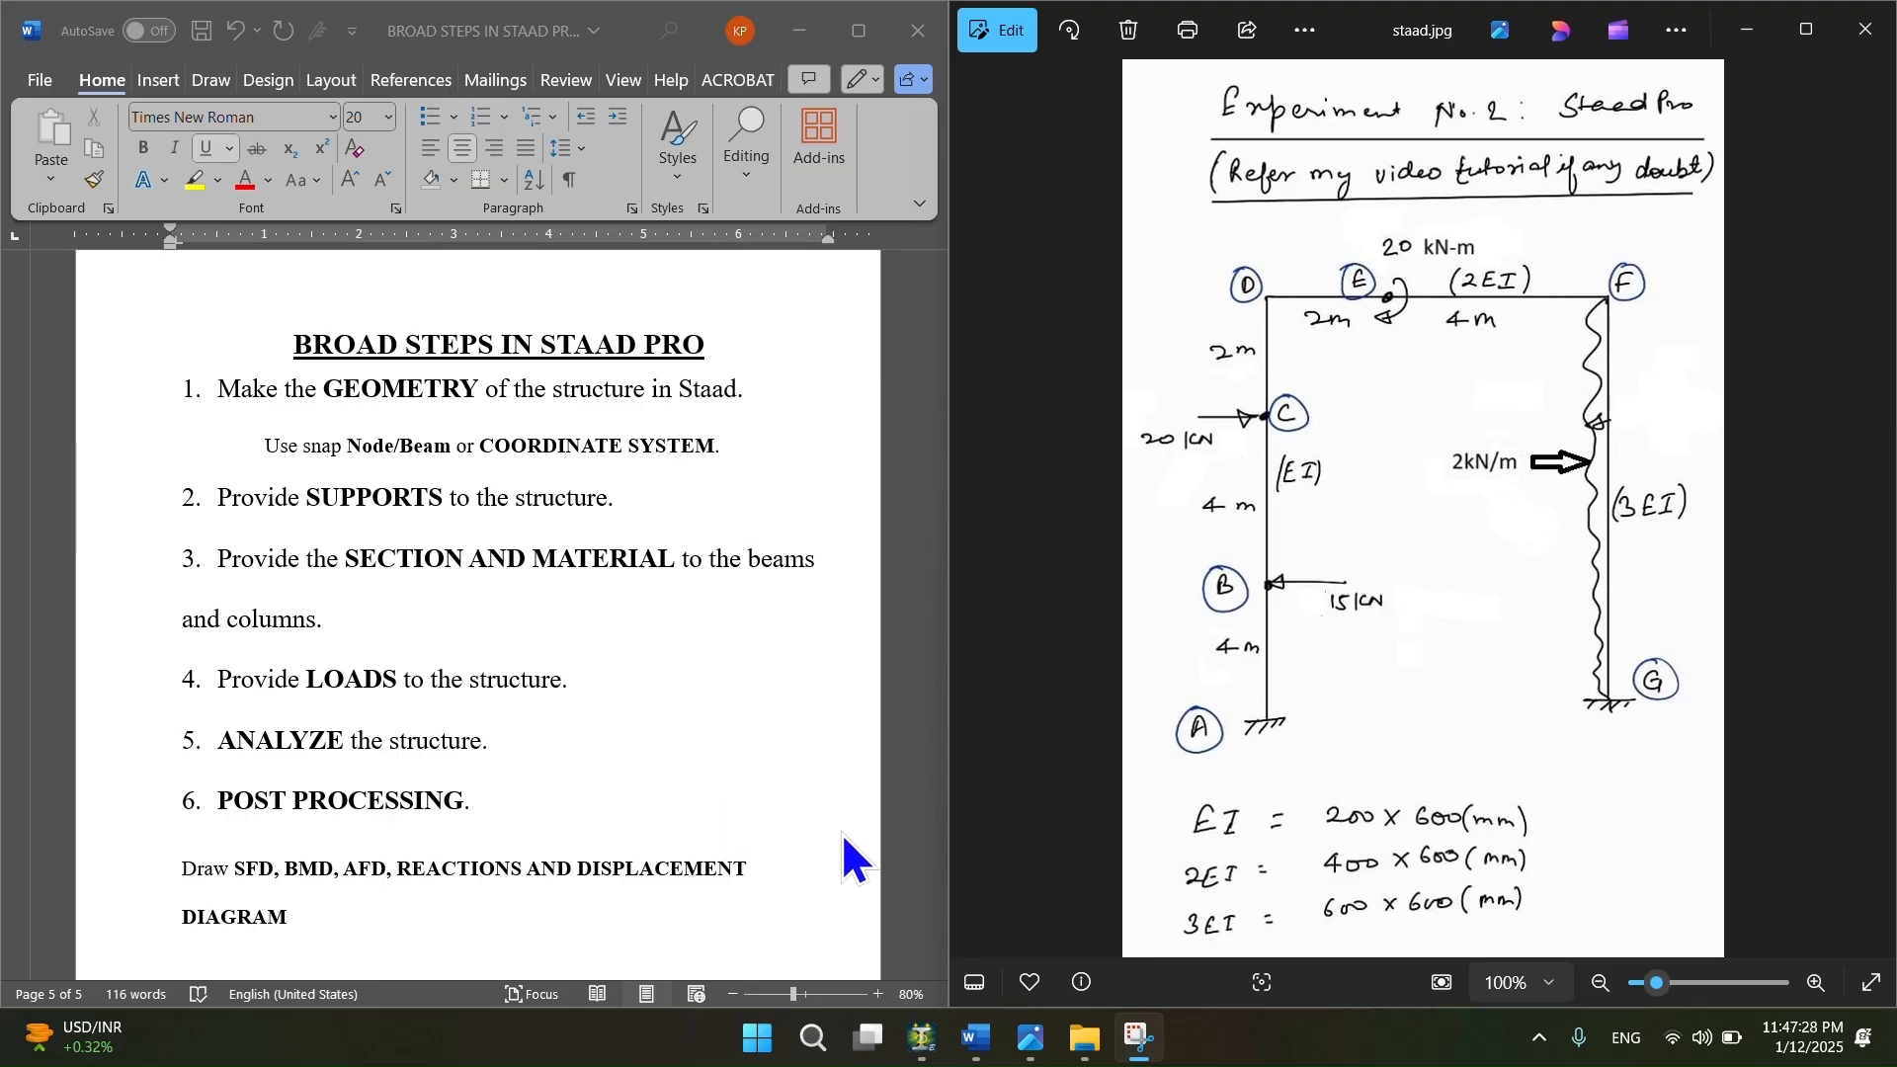
click(922, 1037)
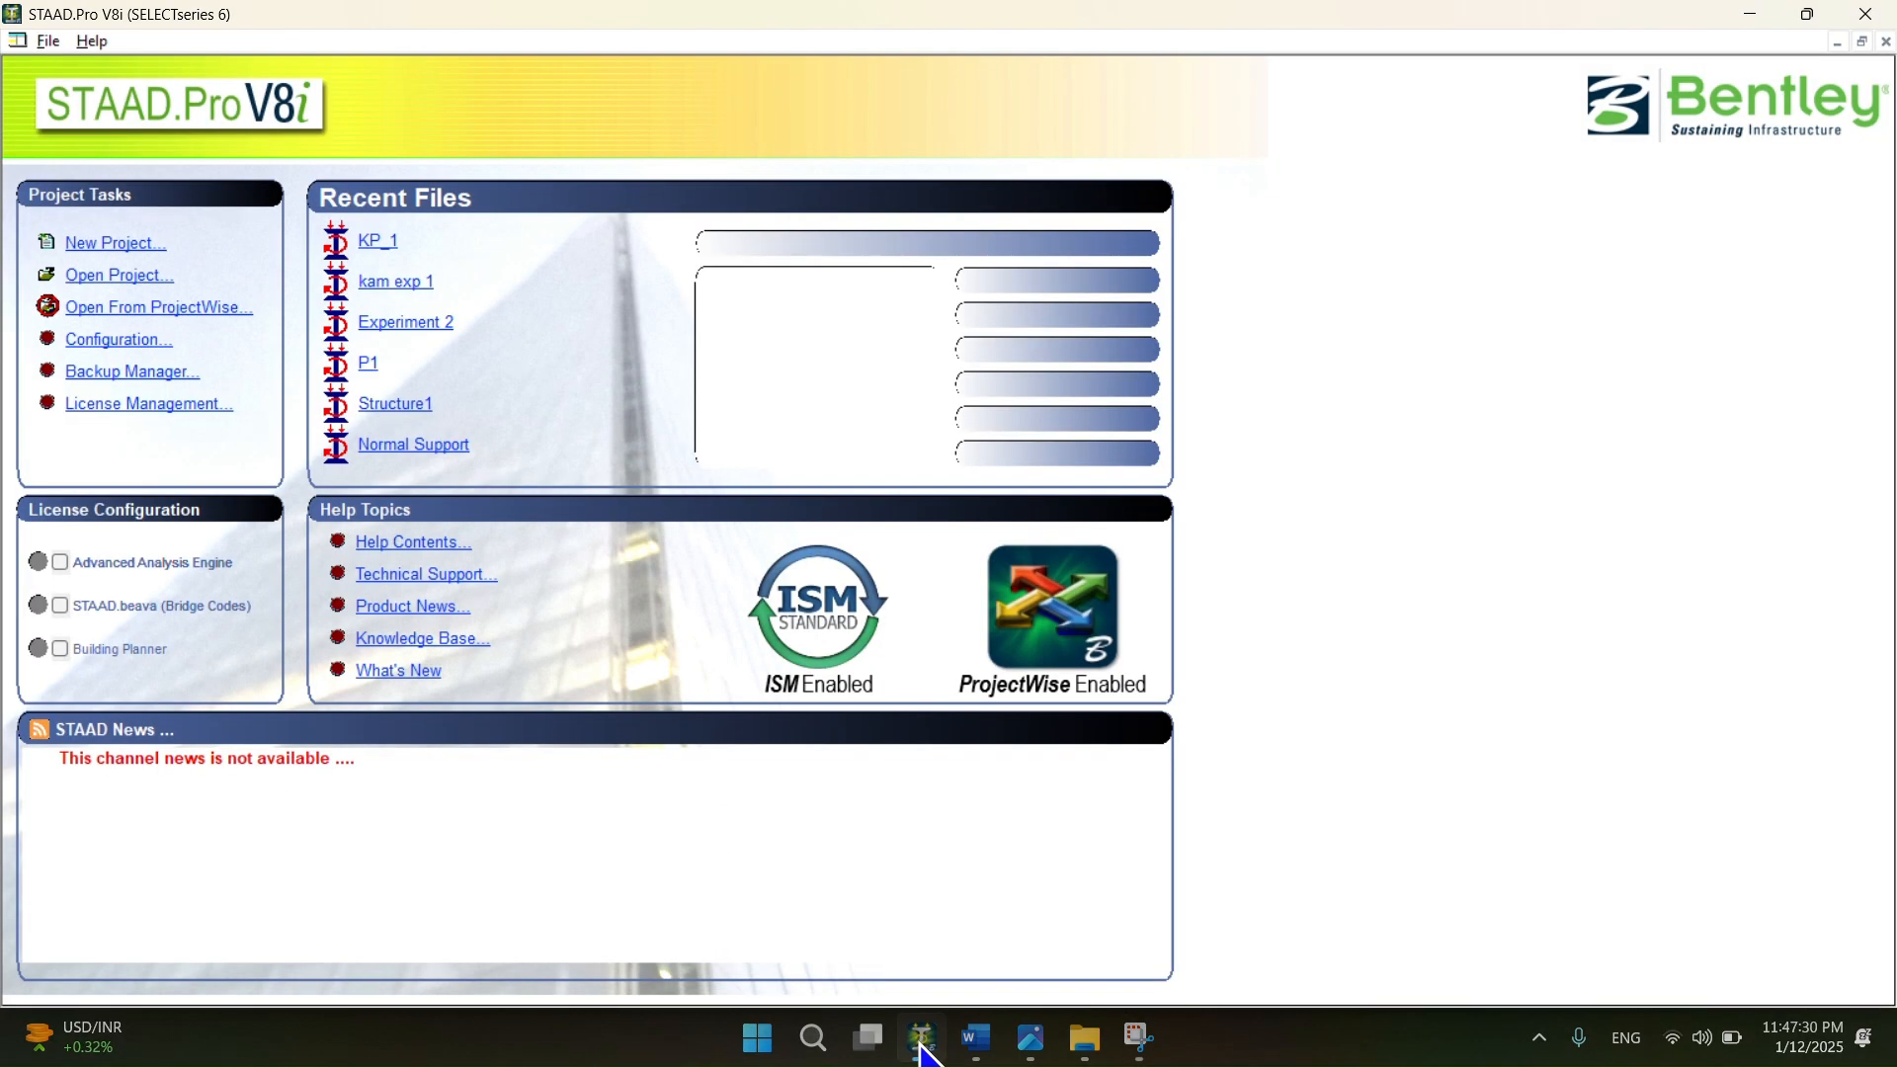
click(117, 243)
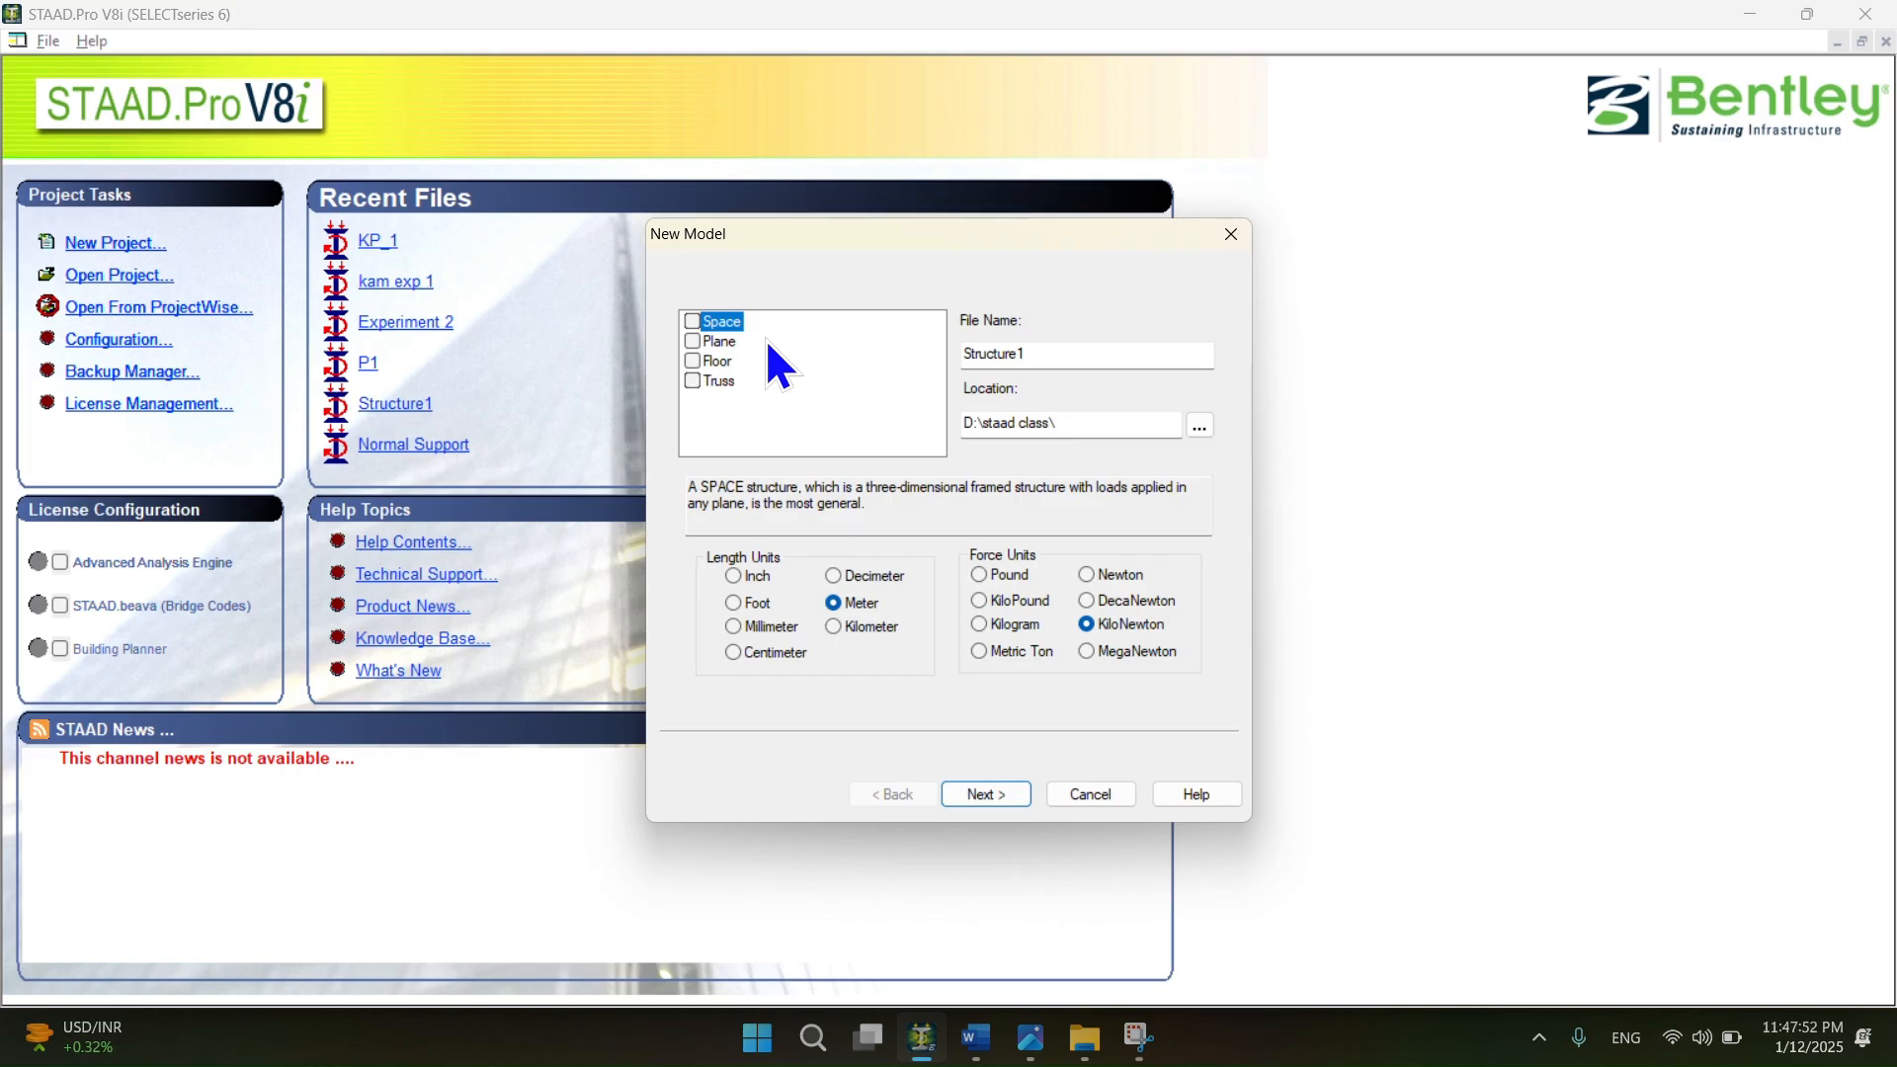
click(693, 342)
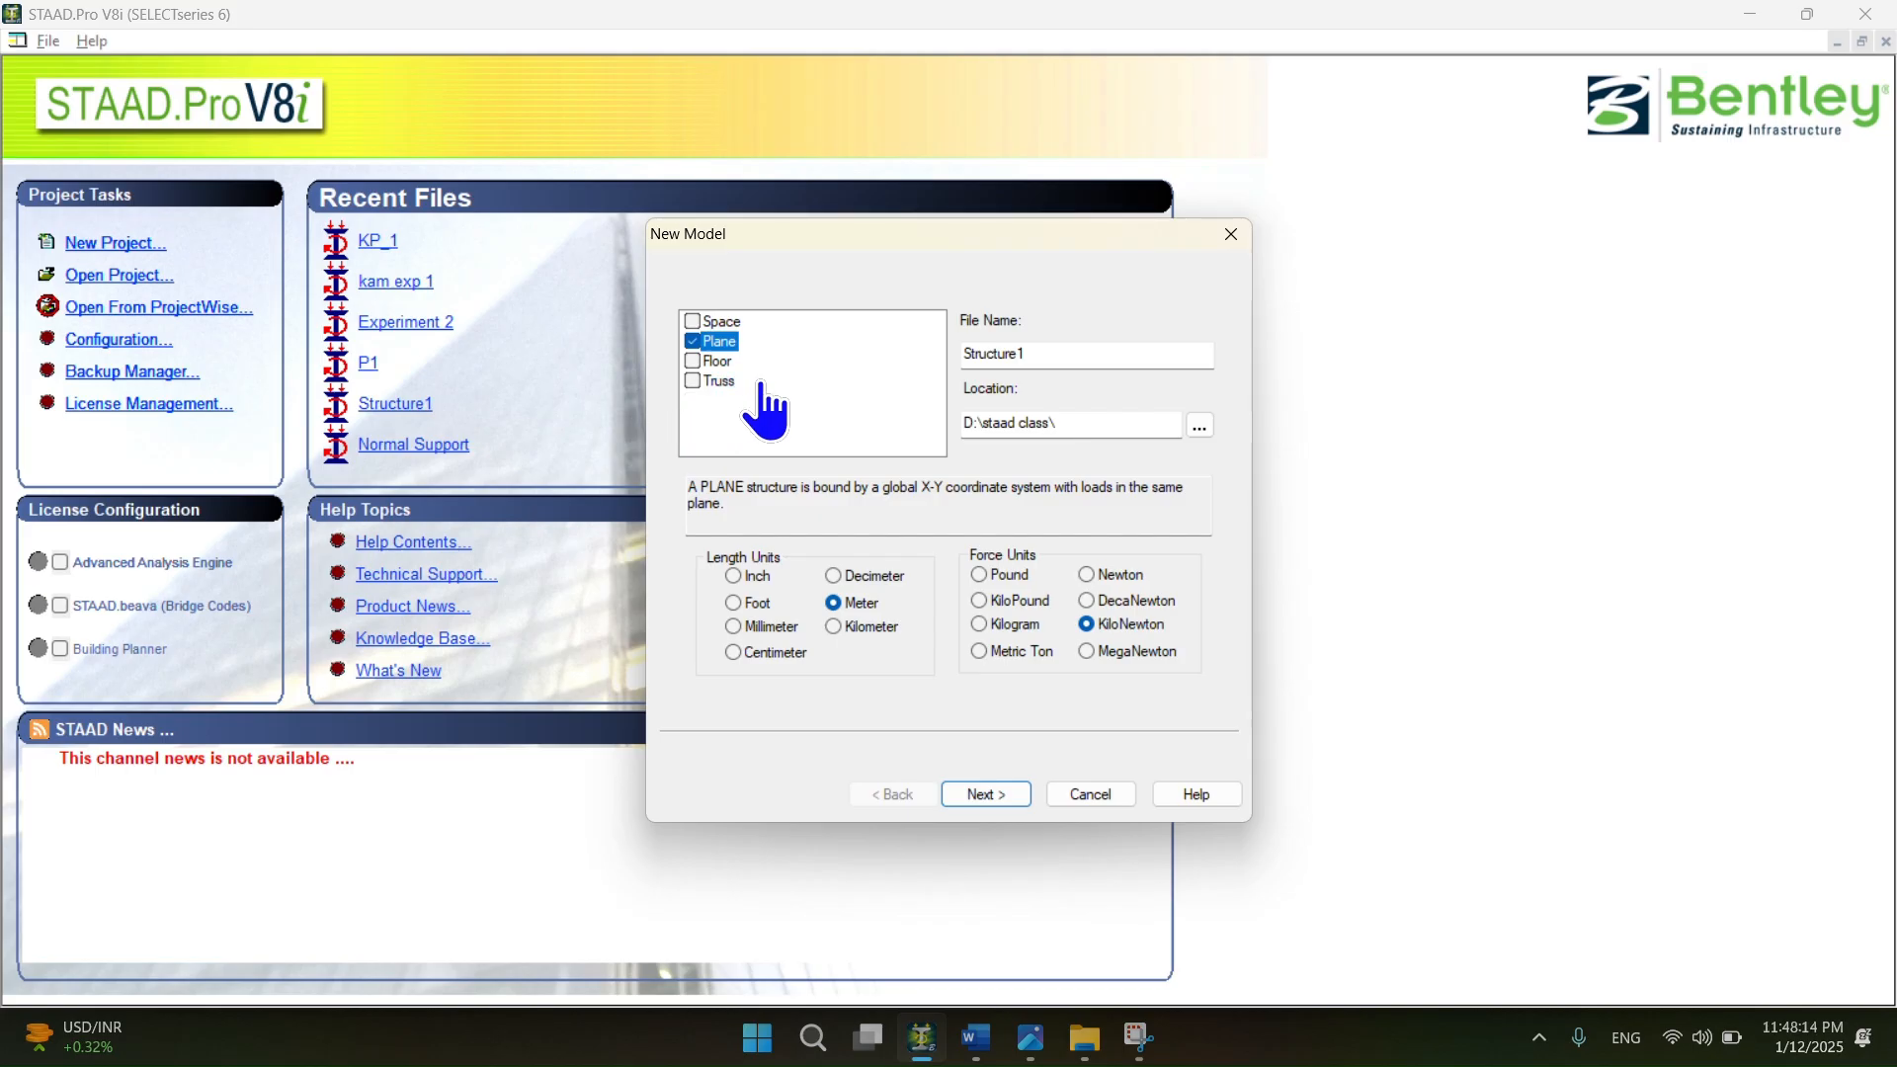
drag(1050, 356, 931, 346)
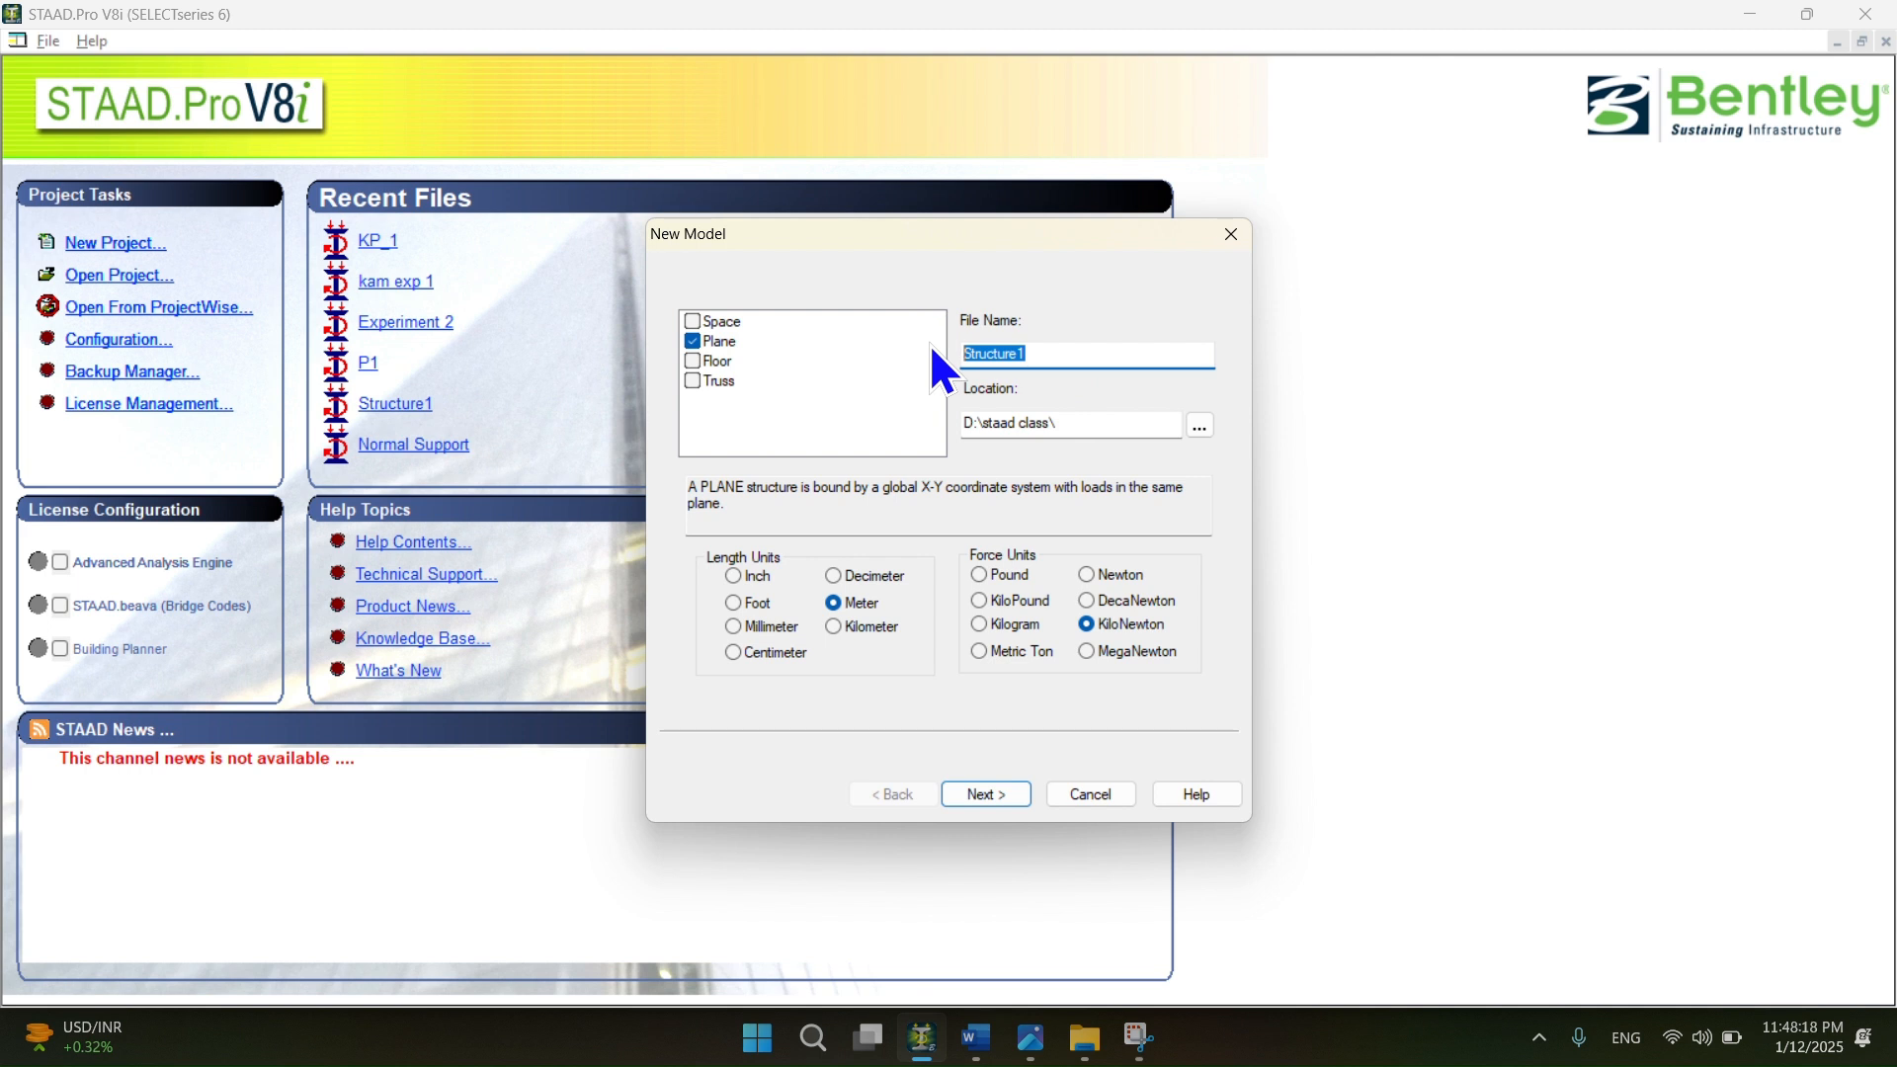
text(Structure_KP_)
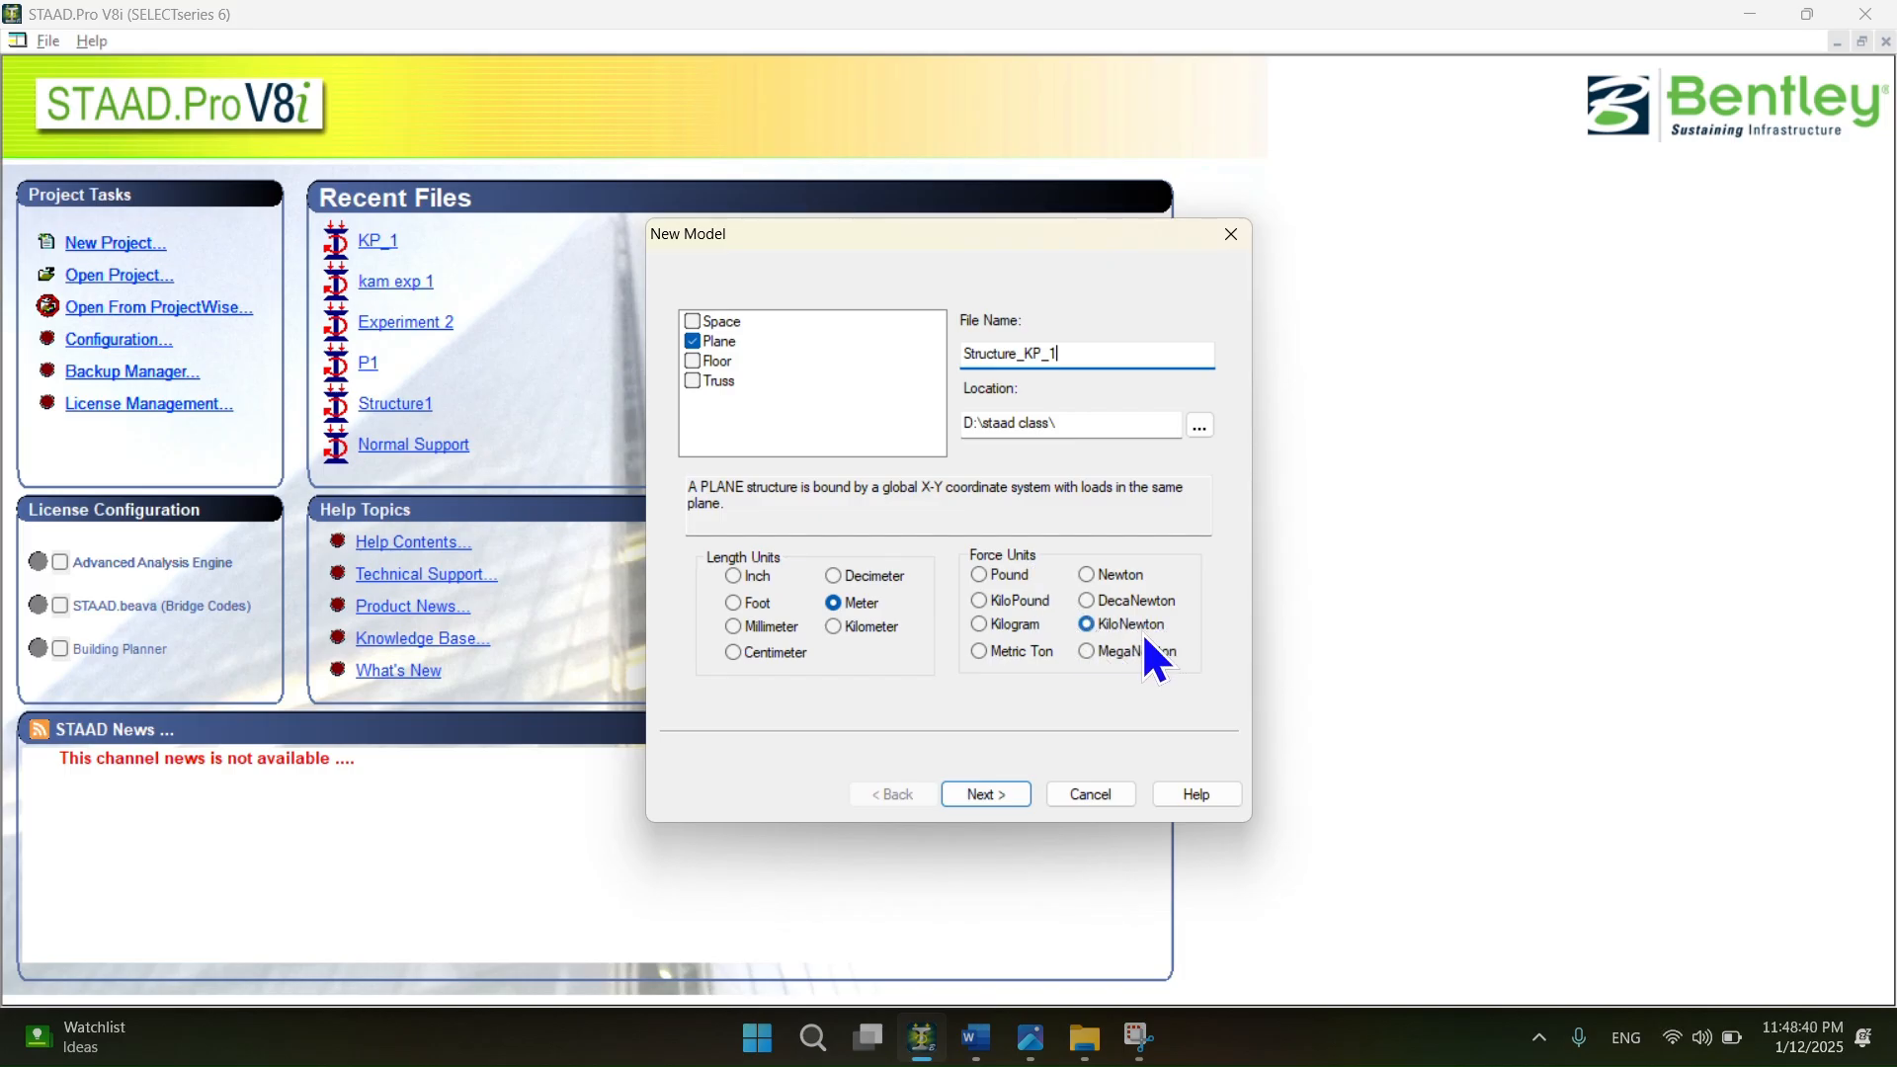
click(992, 796)
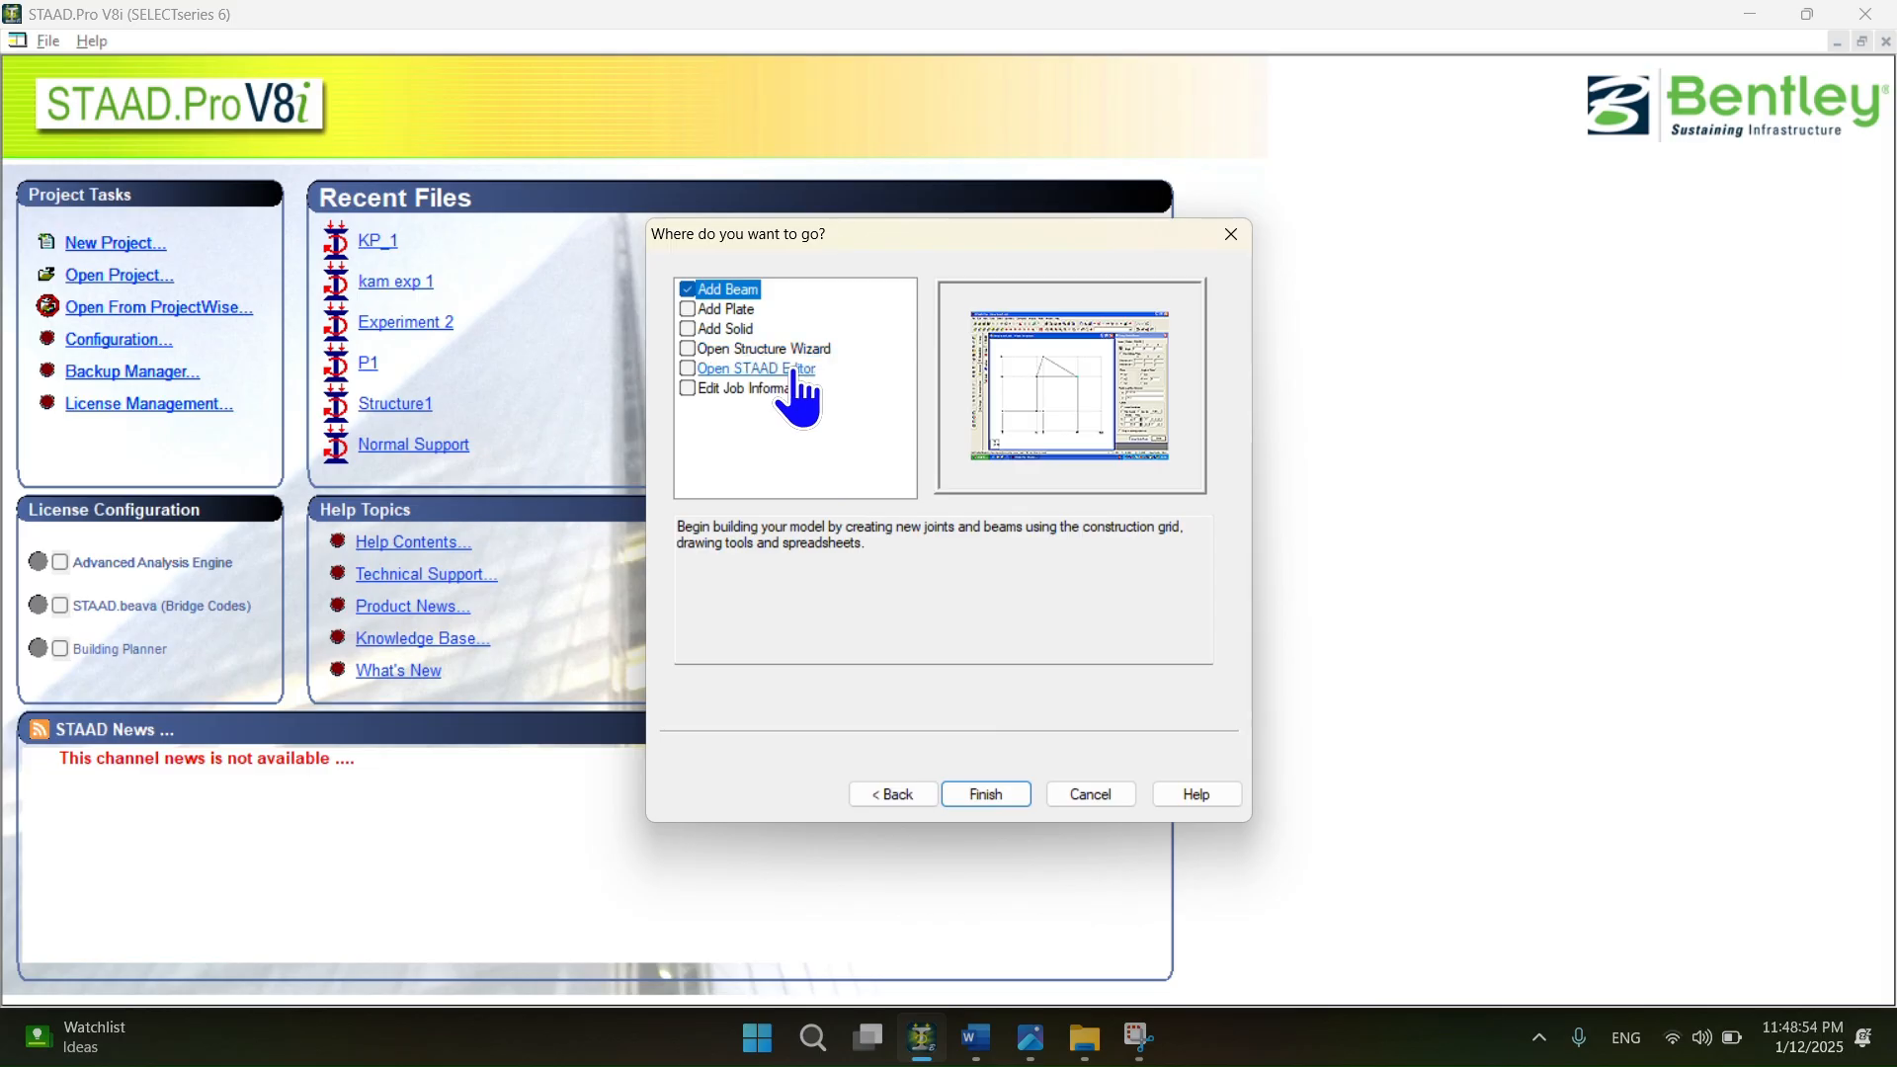
click(988, 797)
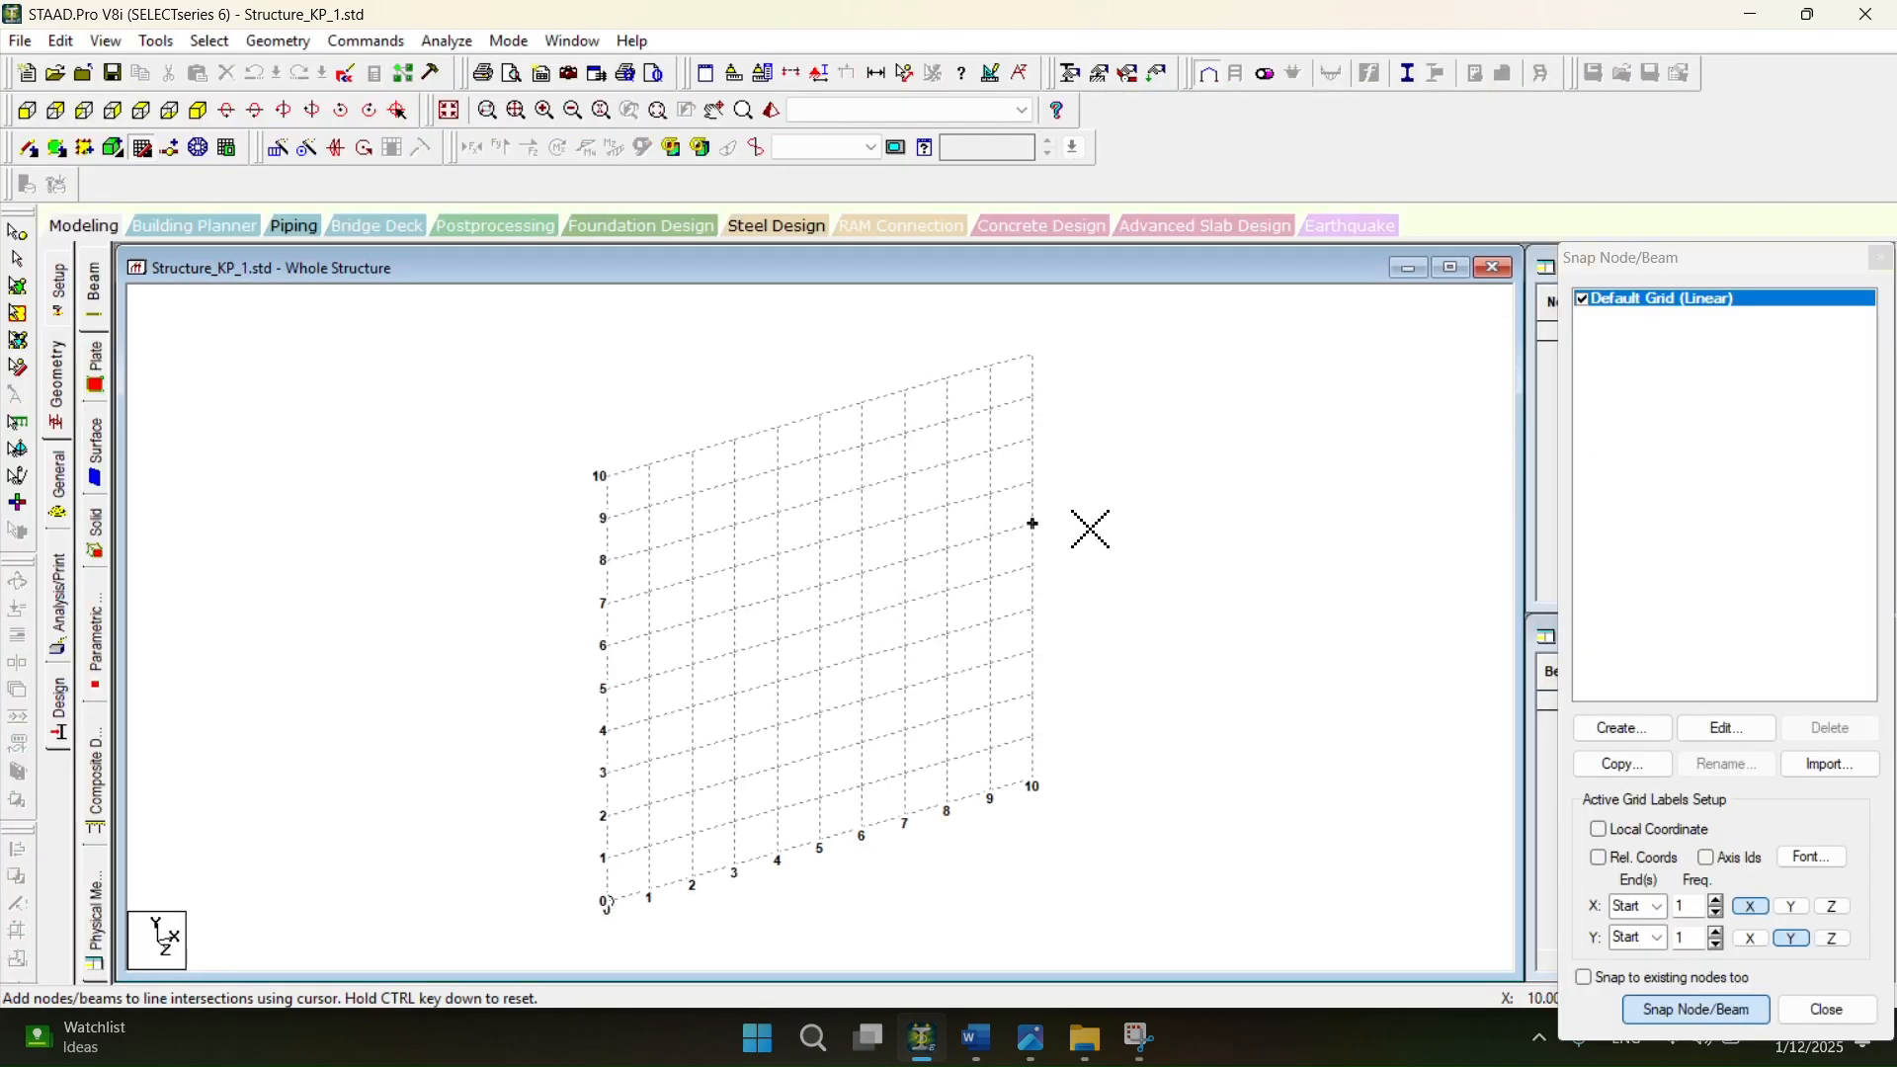
- Set the model view to the front so the X-Y grid faces the screen
click(1035, 355)
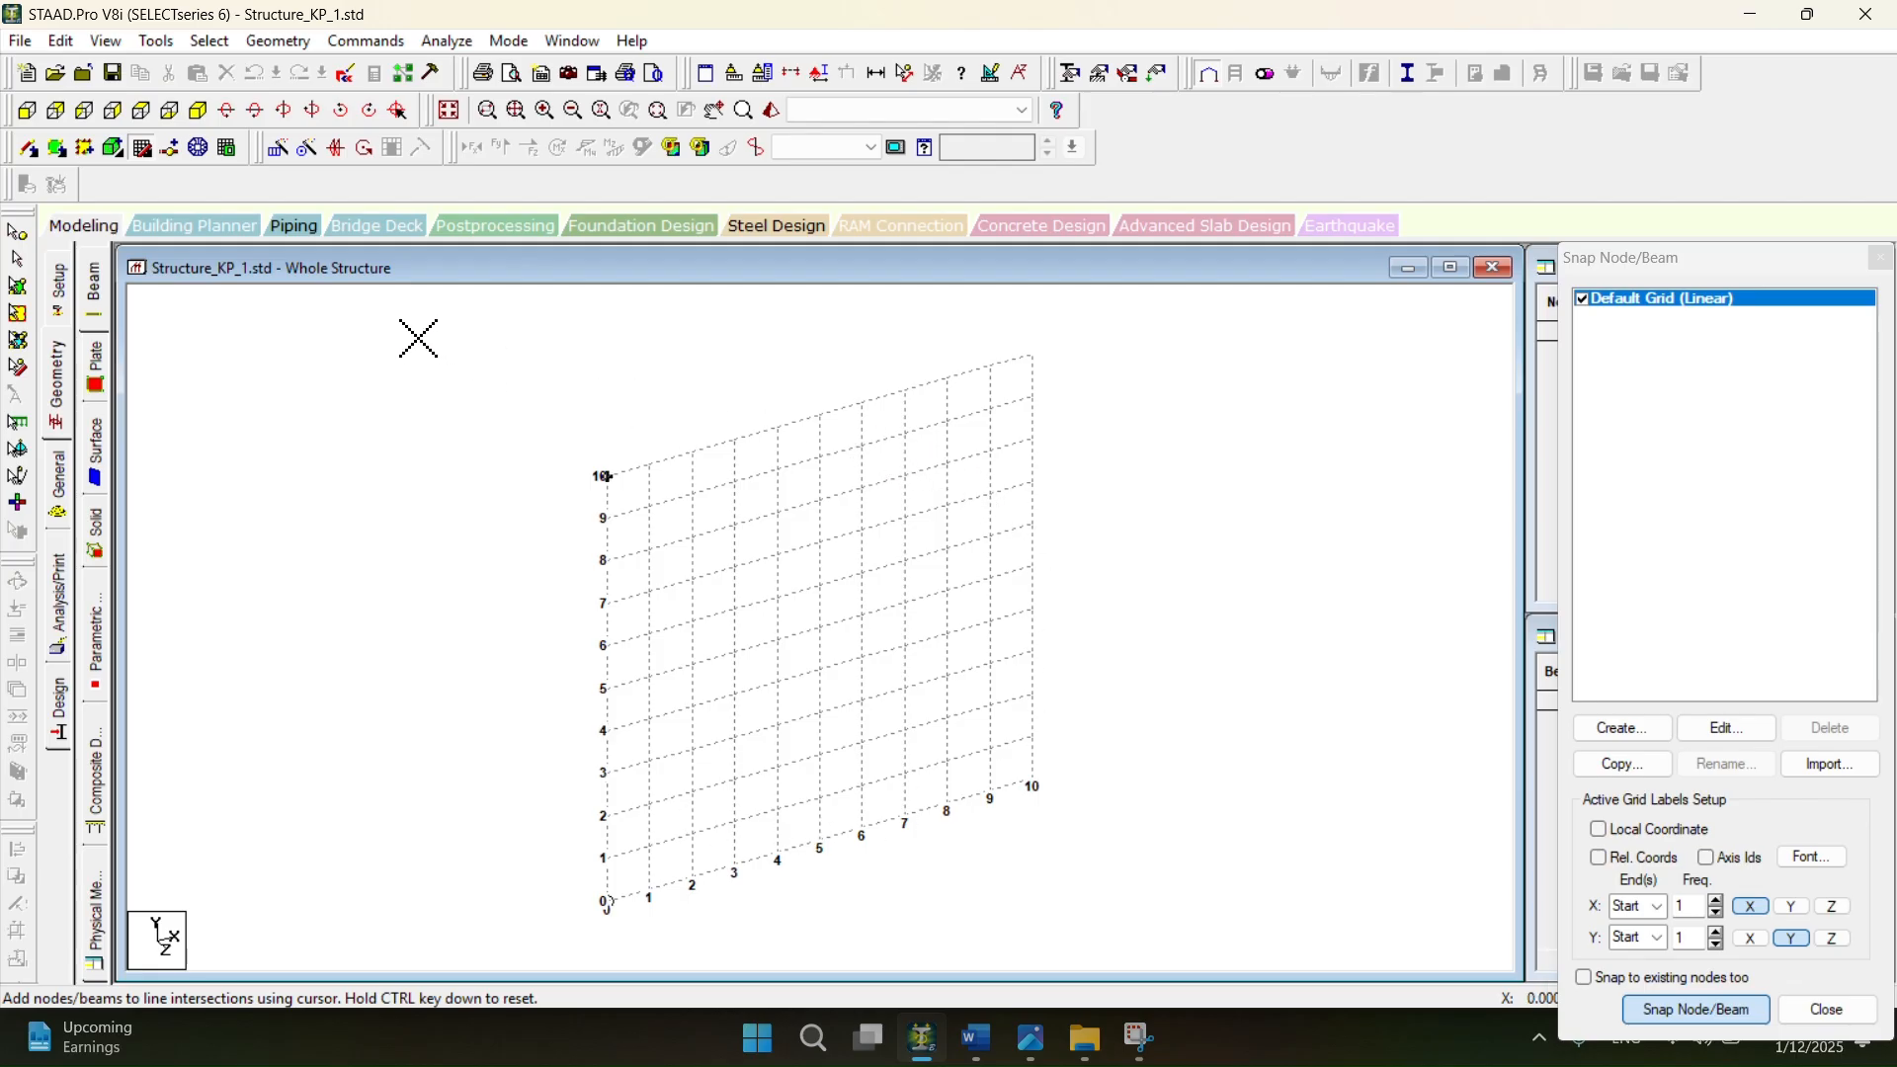
click(25, 115)
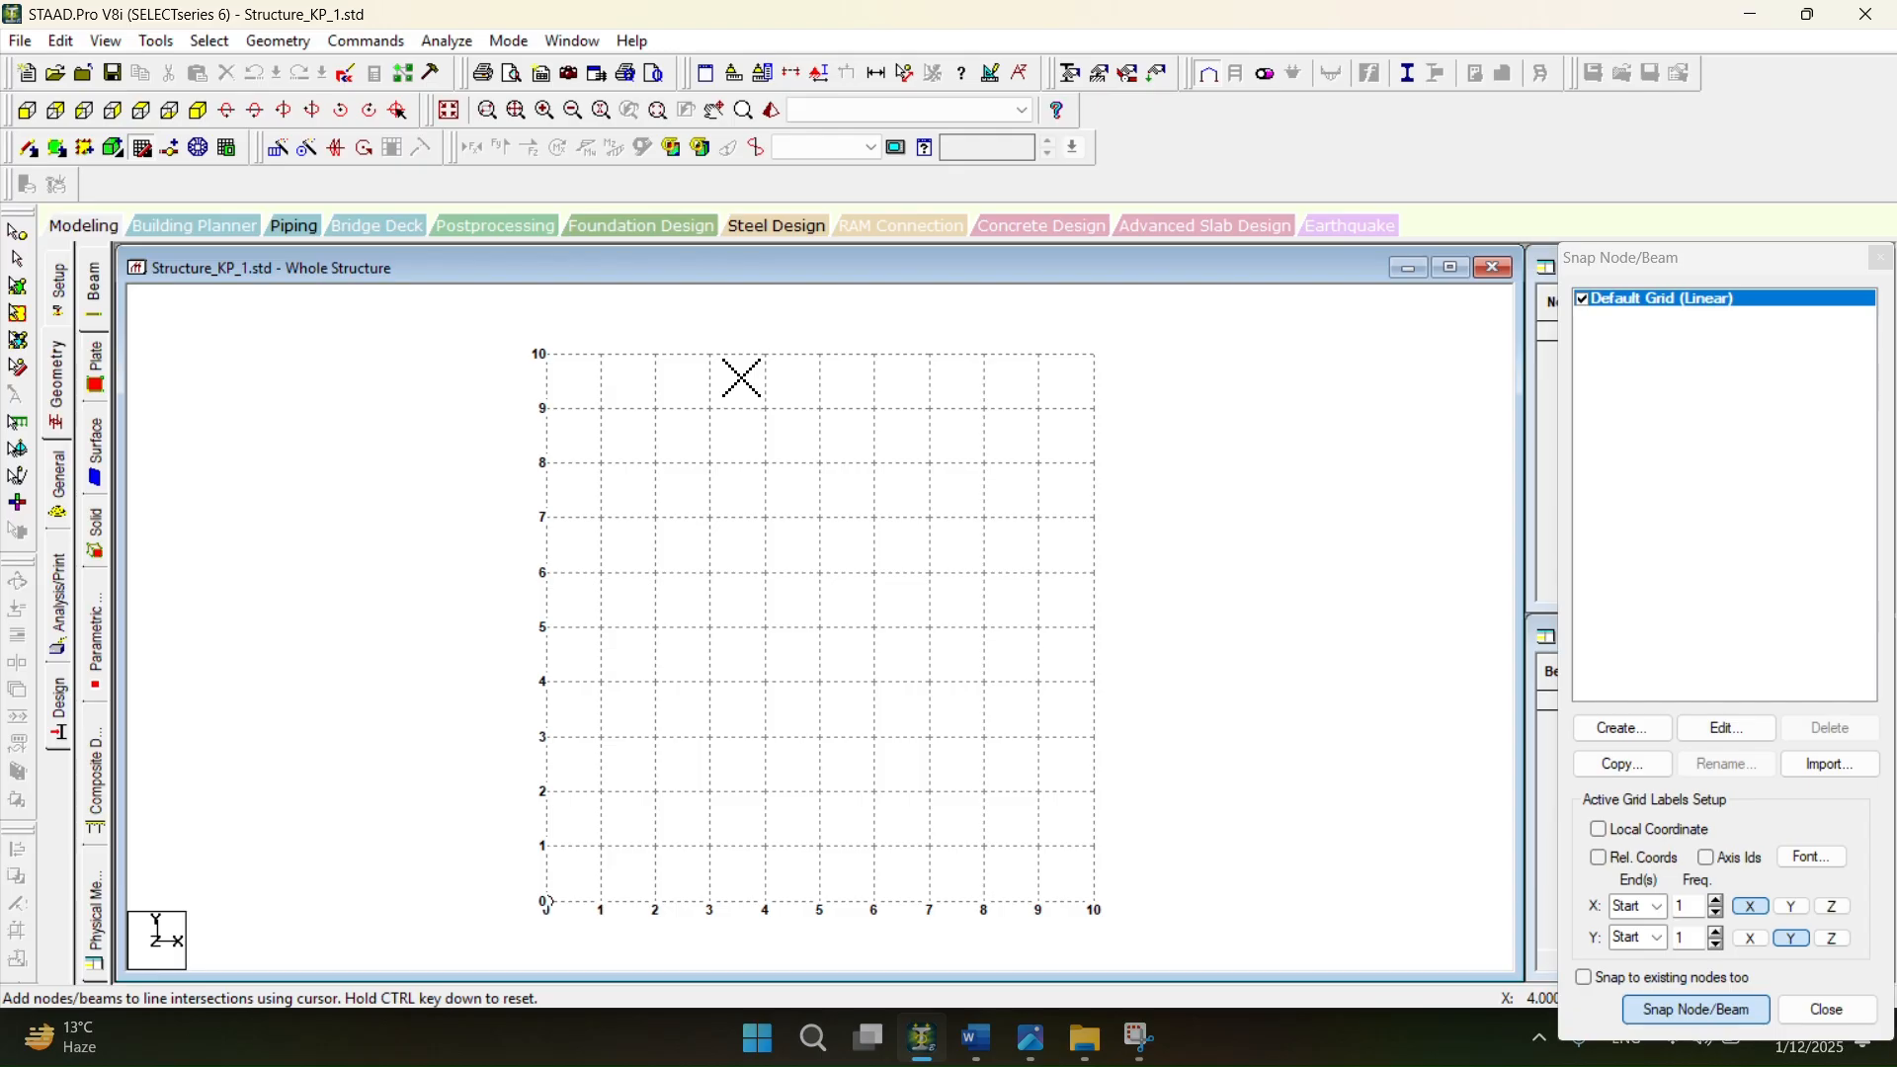
- Close the Snap Node/Beam grid tool and reopen it for beams, repeating this once
drag(1685, 263, 1289, 136)
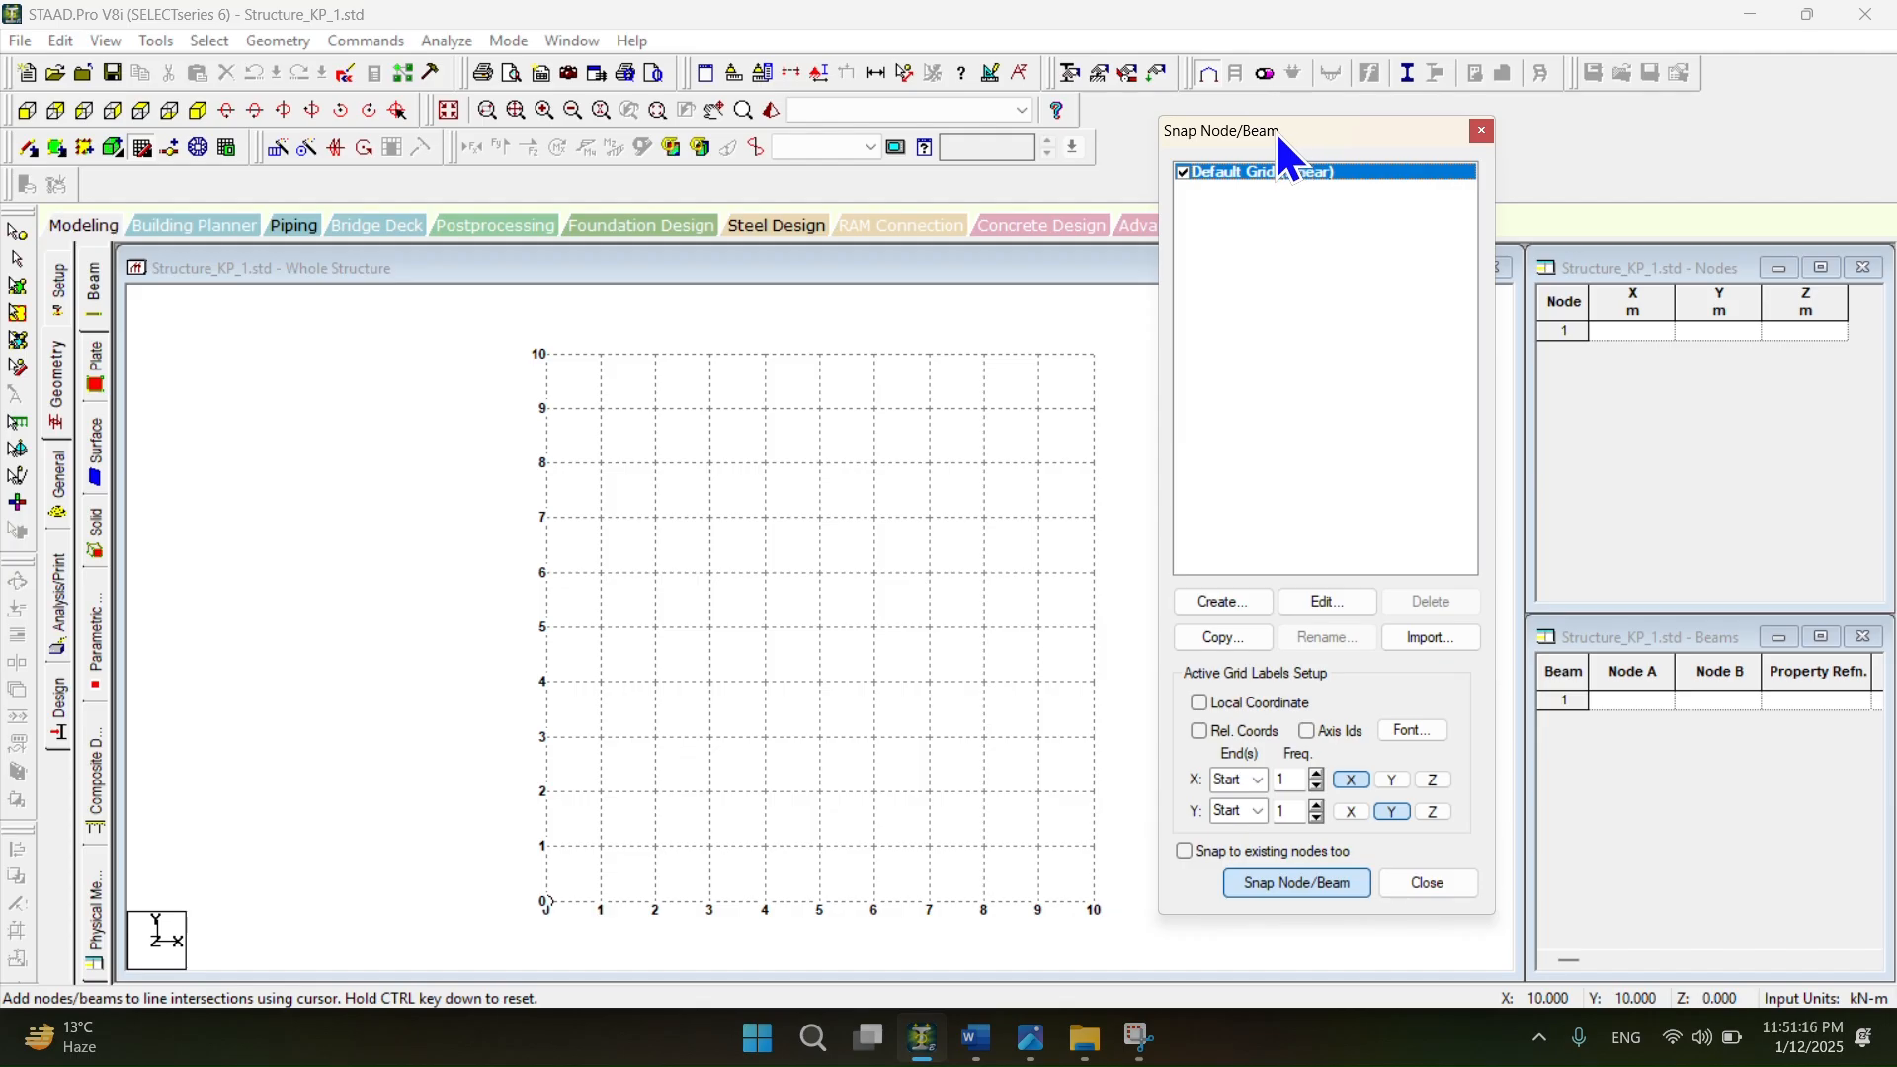
click(1483, 131)
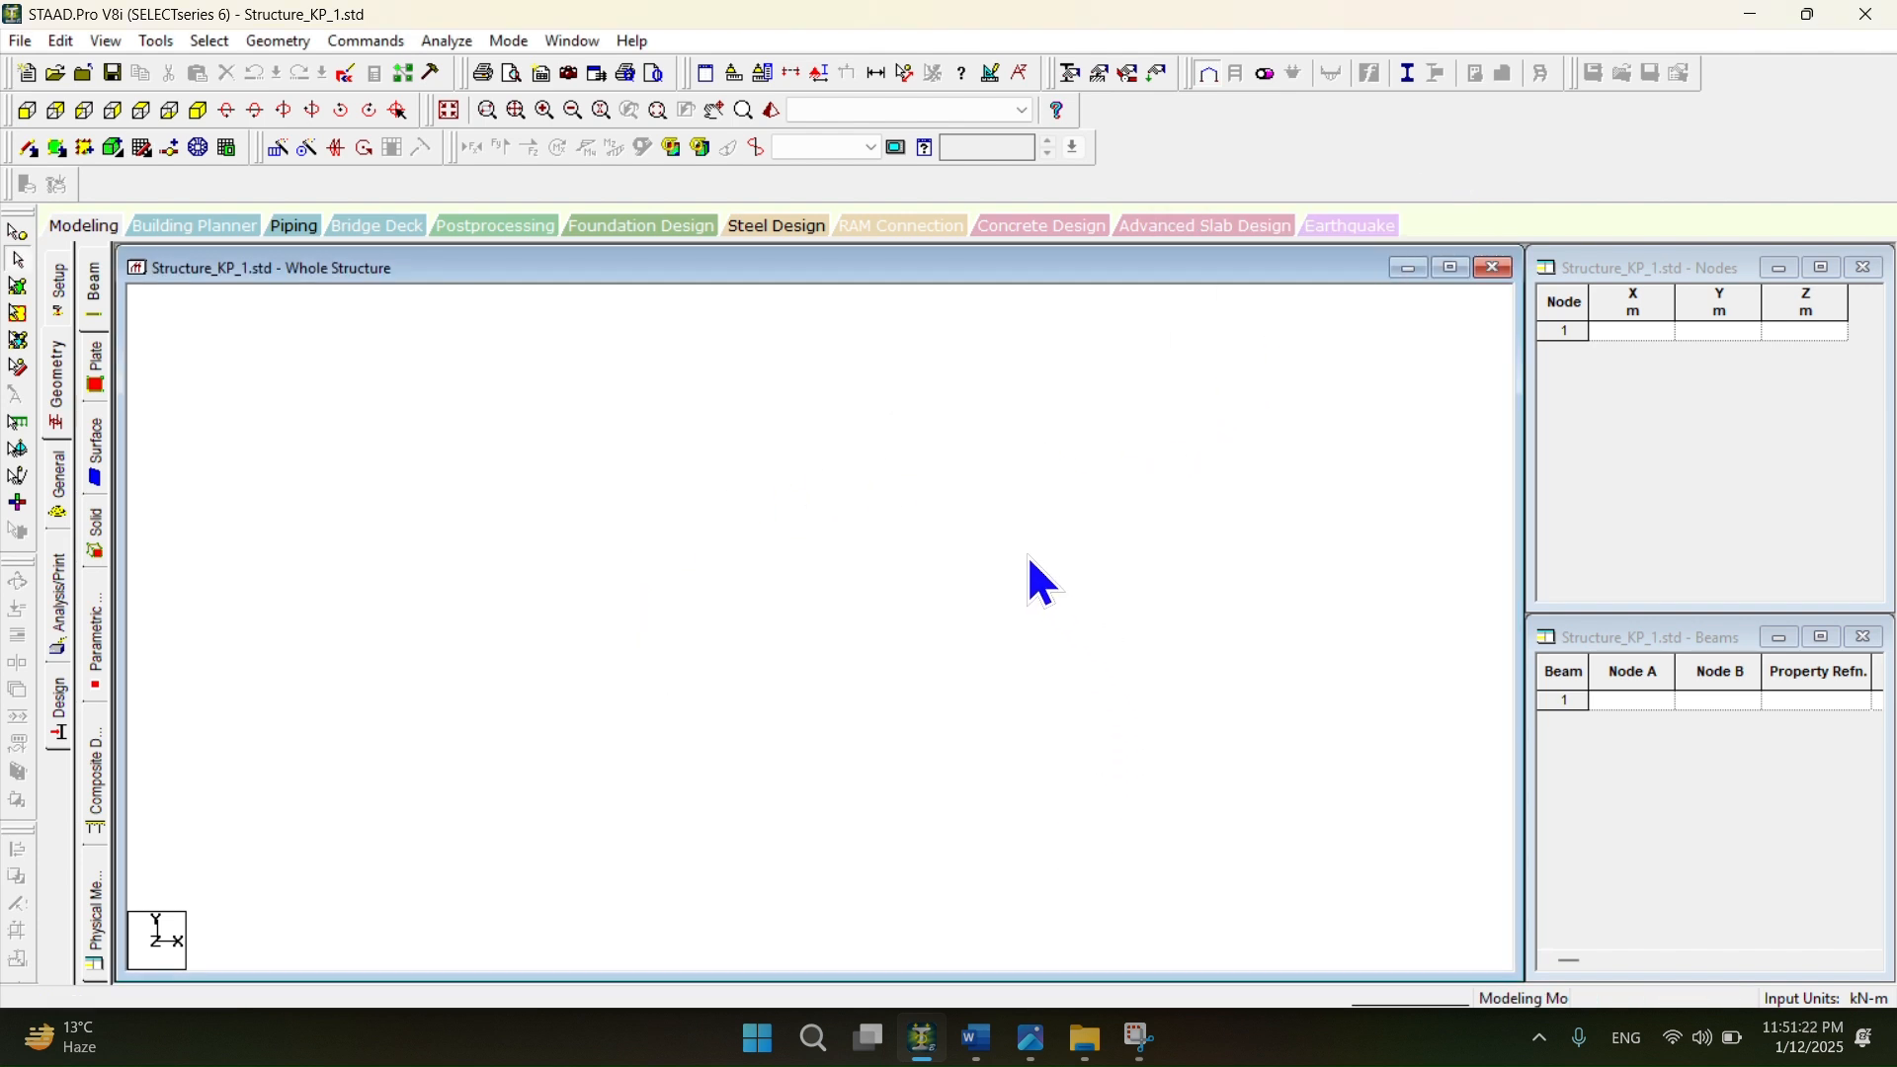
click(290, 45)
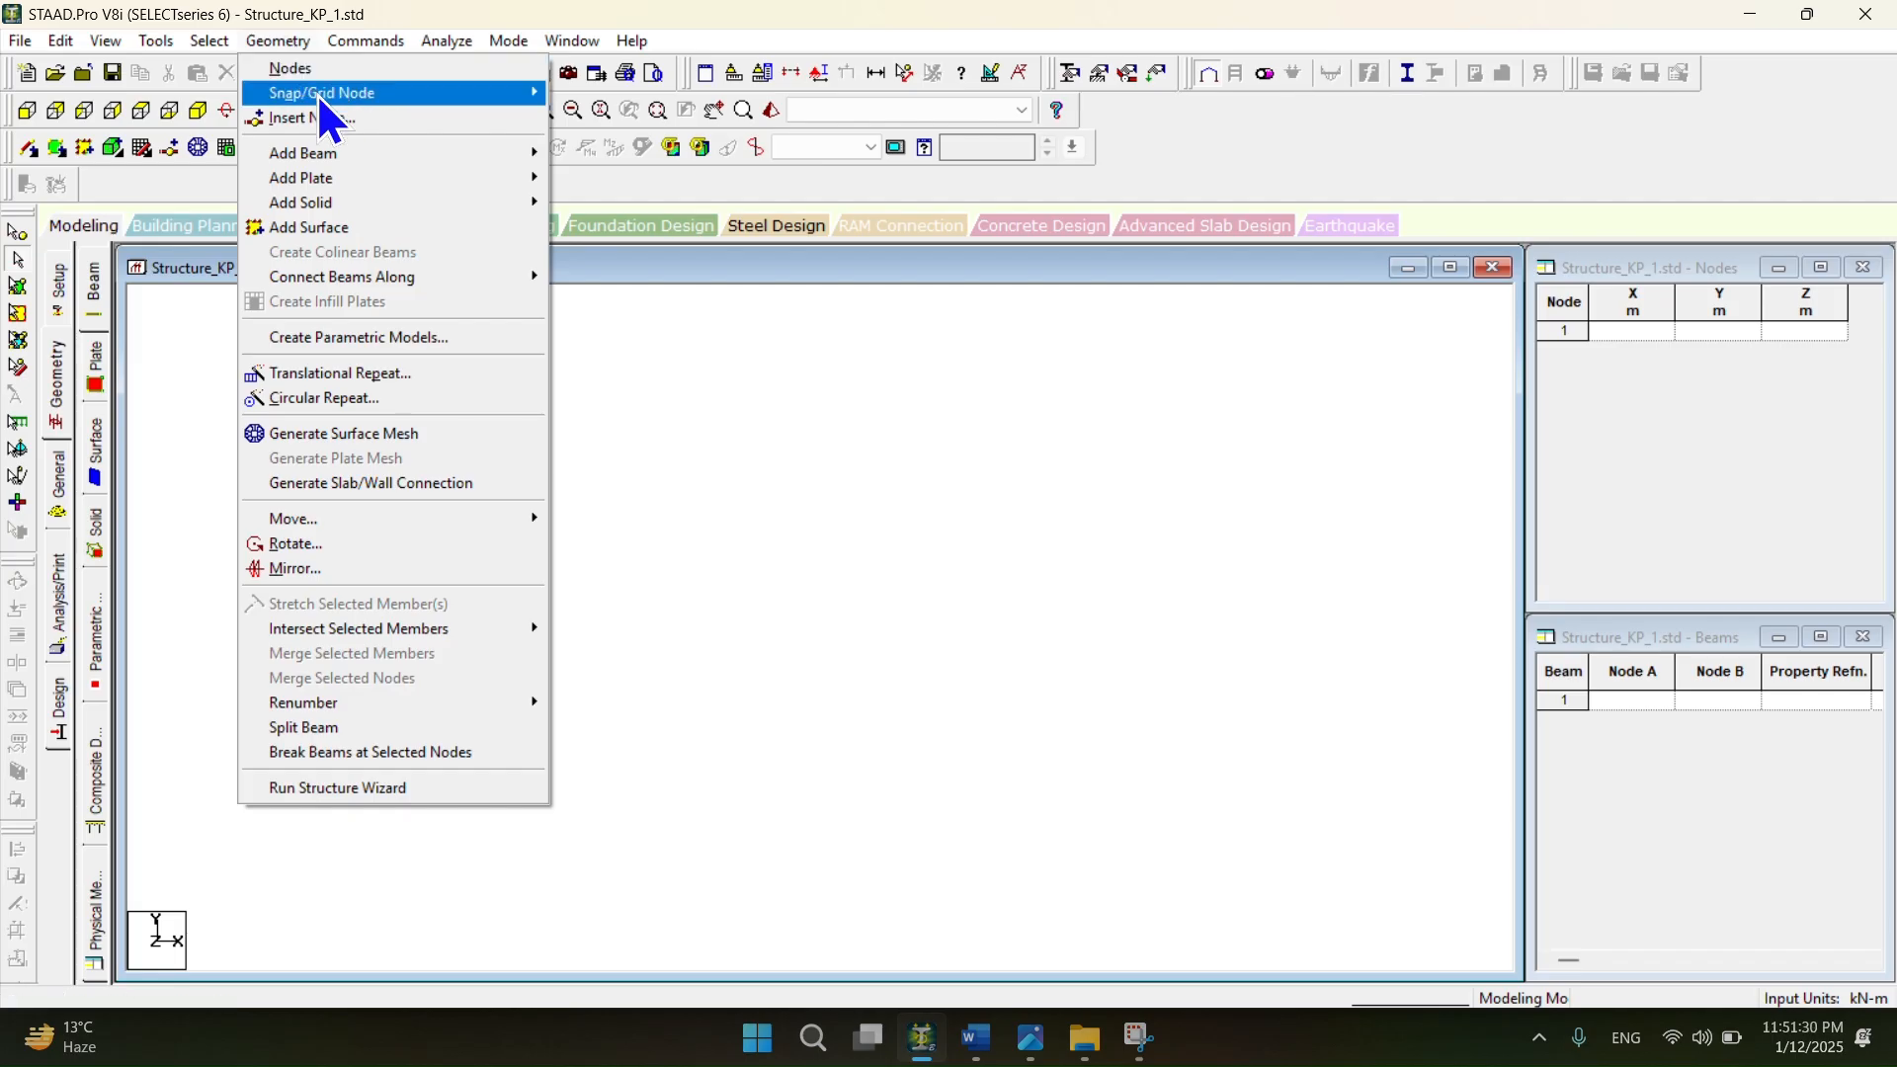
mouse_move(383, 97)
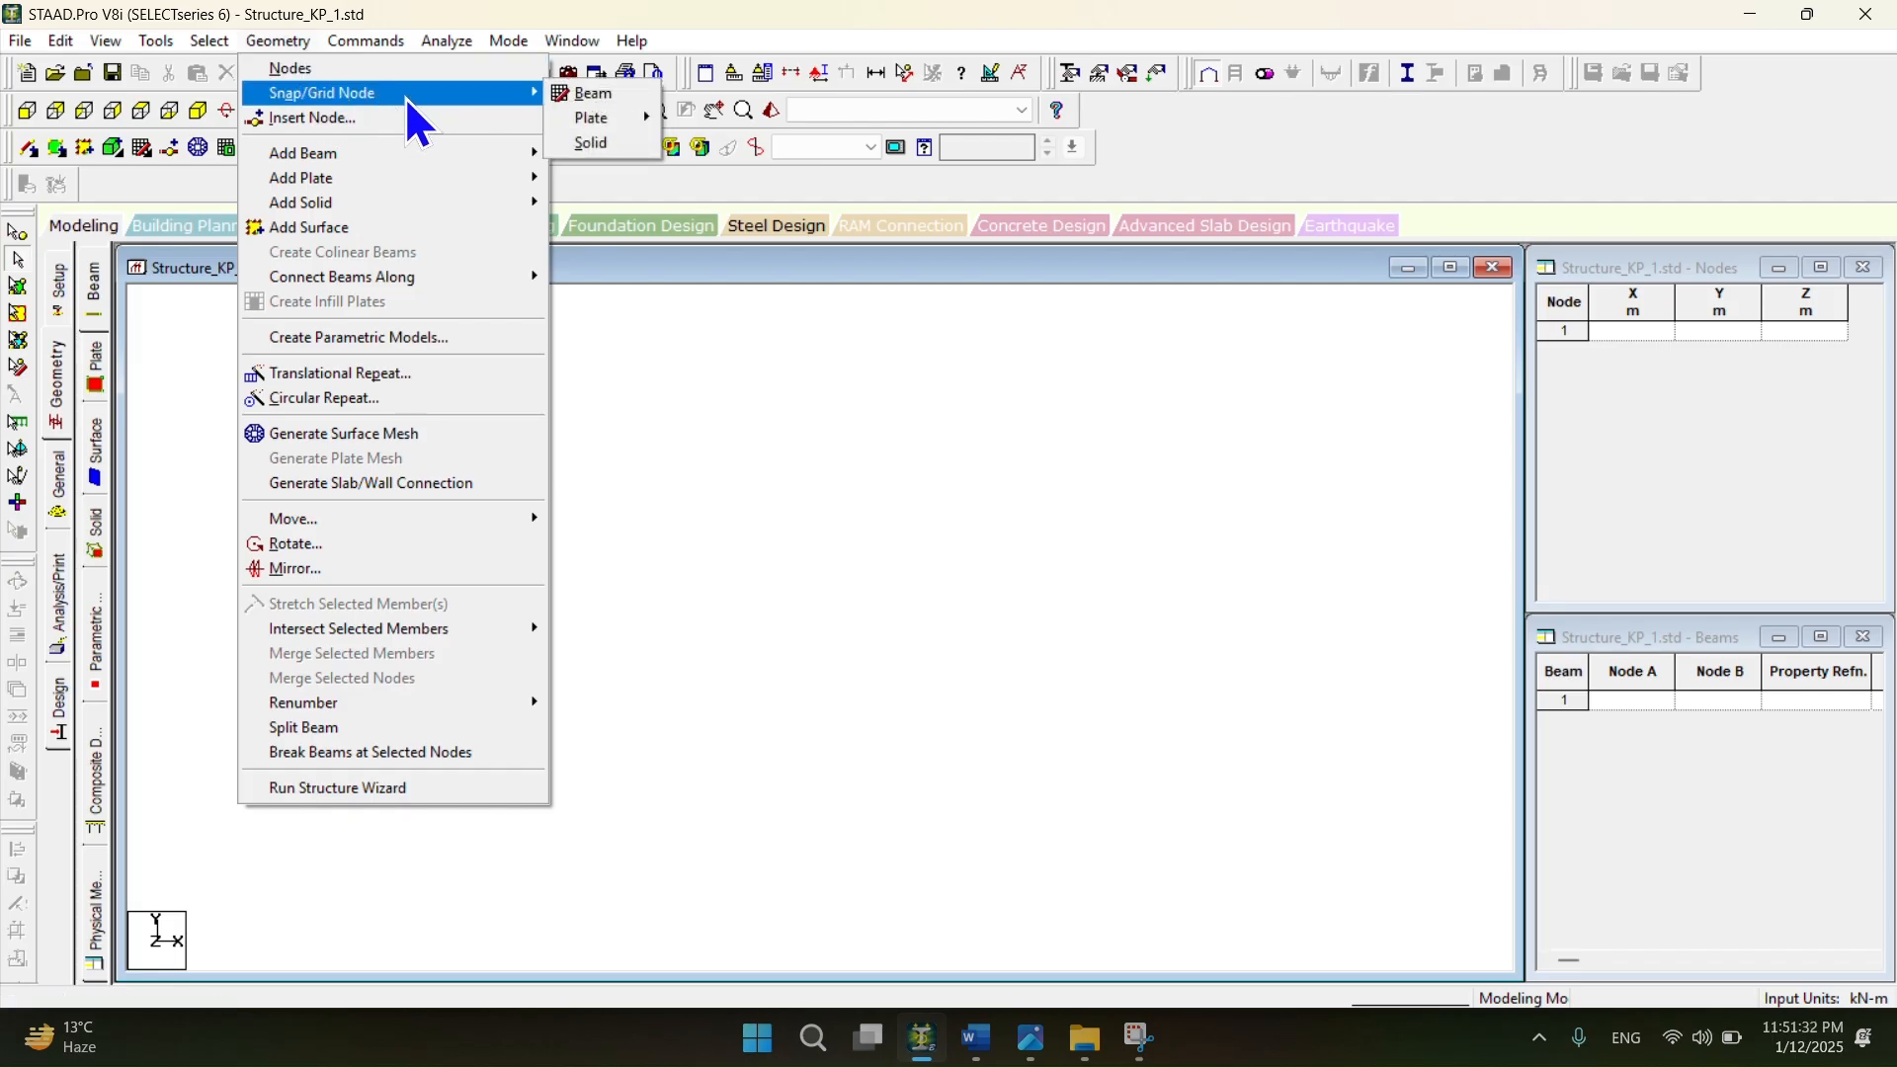
click(603, 94)
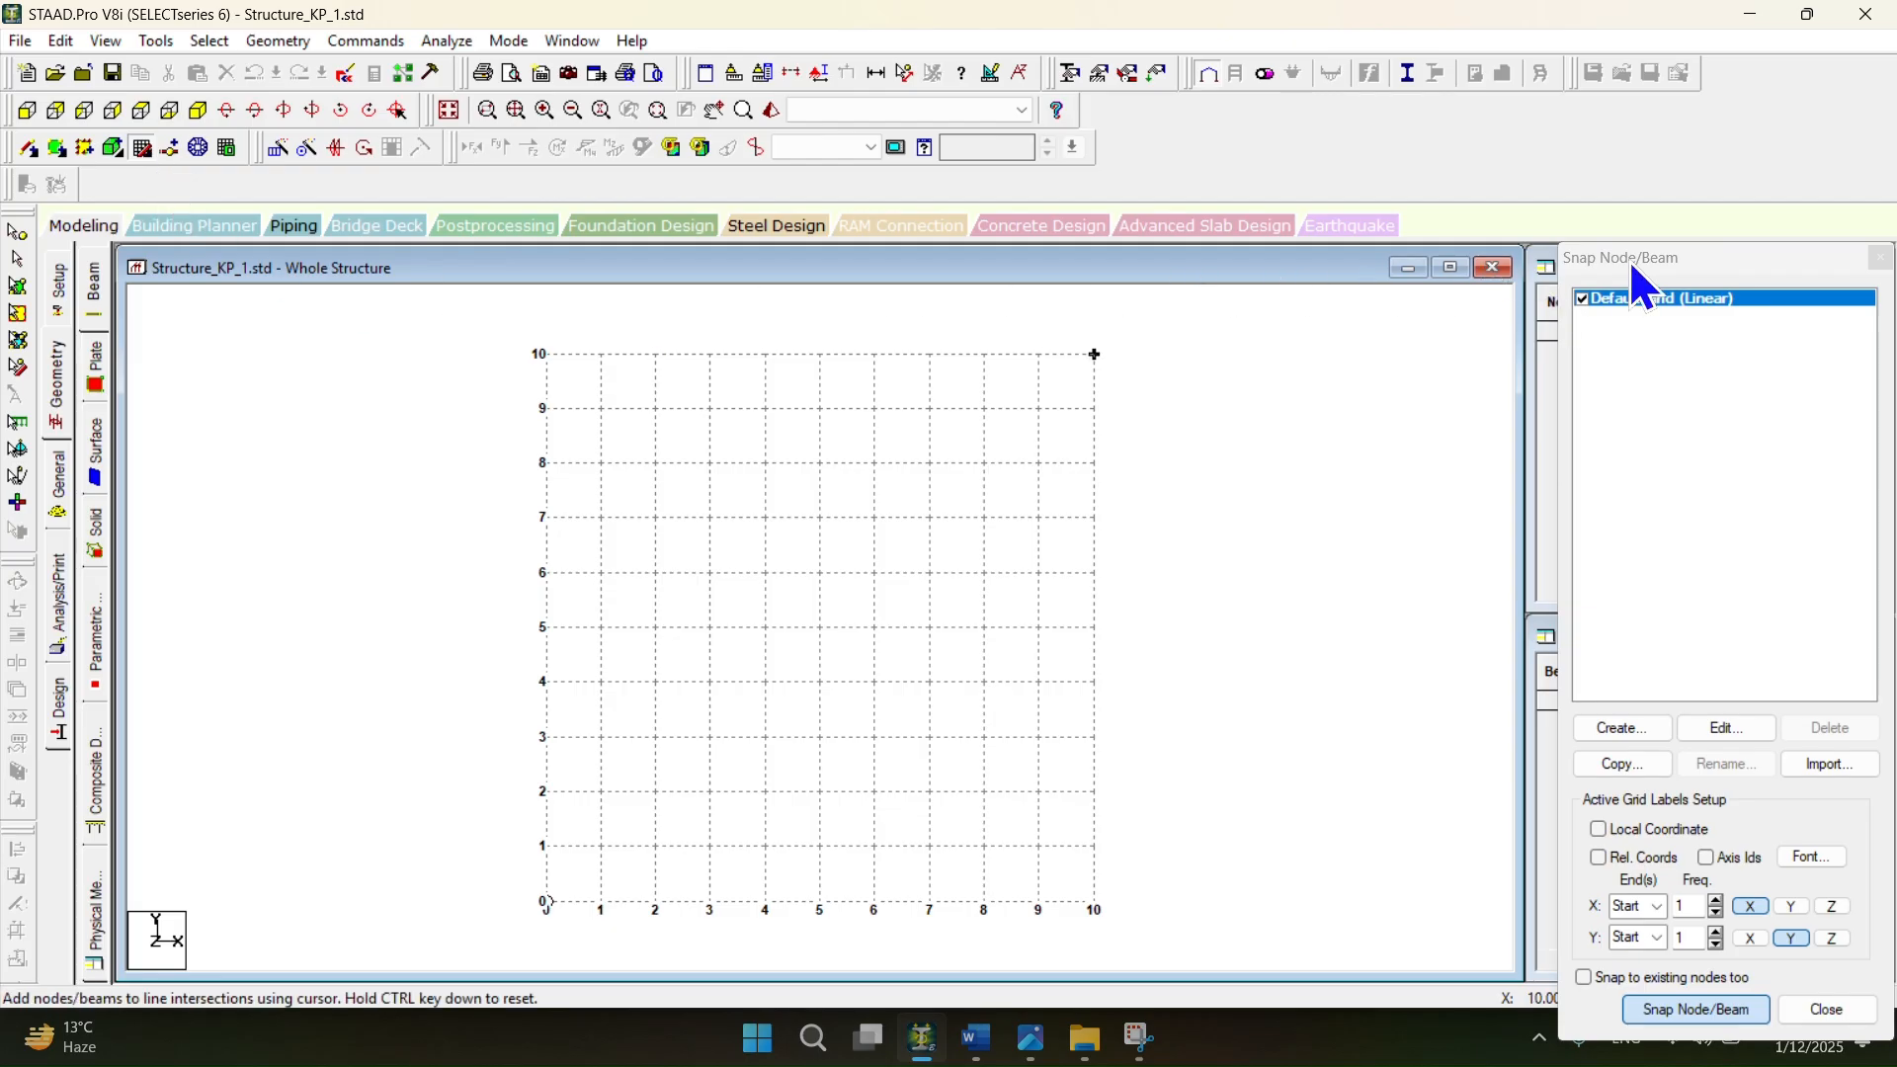
drag(1628, 259, 1352, 237)
click(1598, 233)
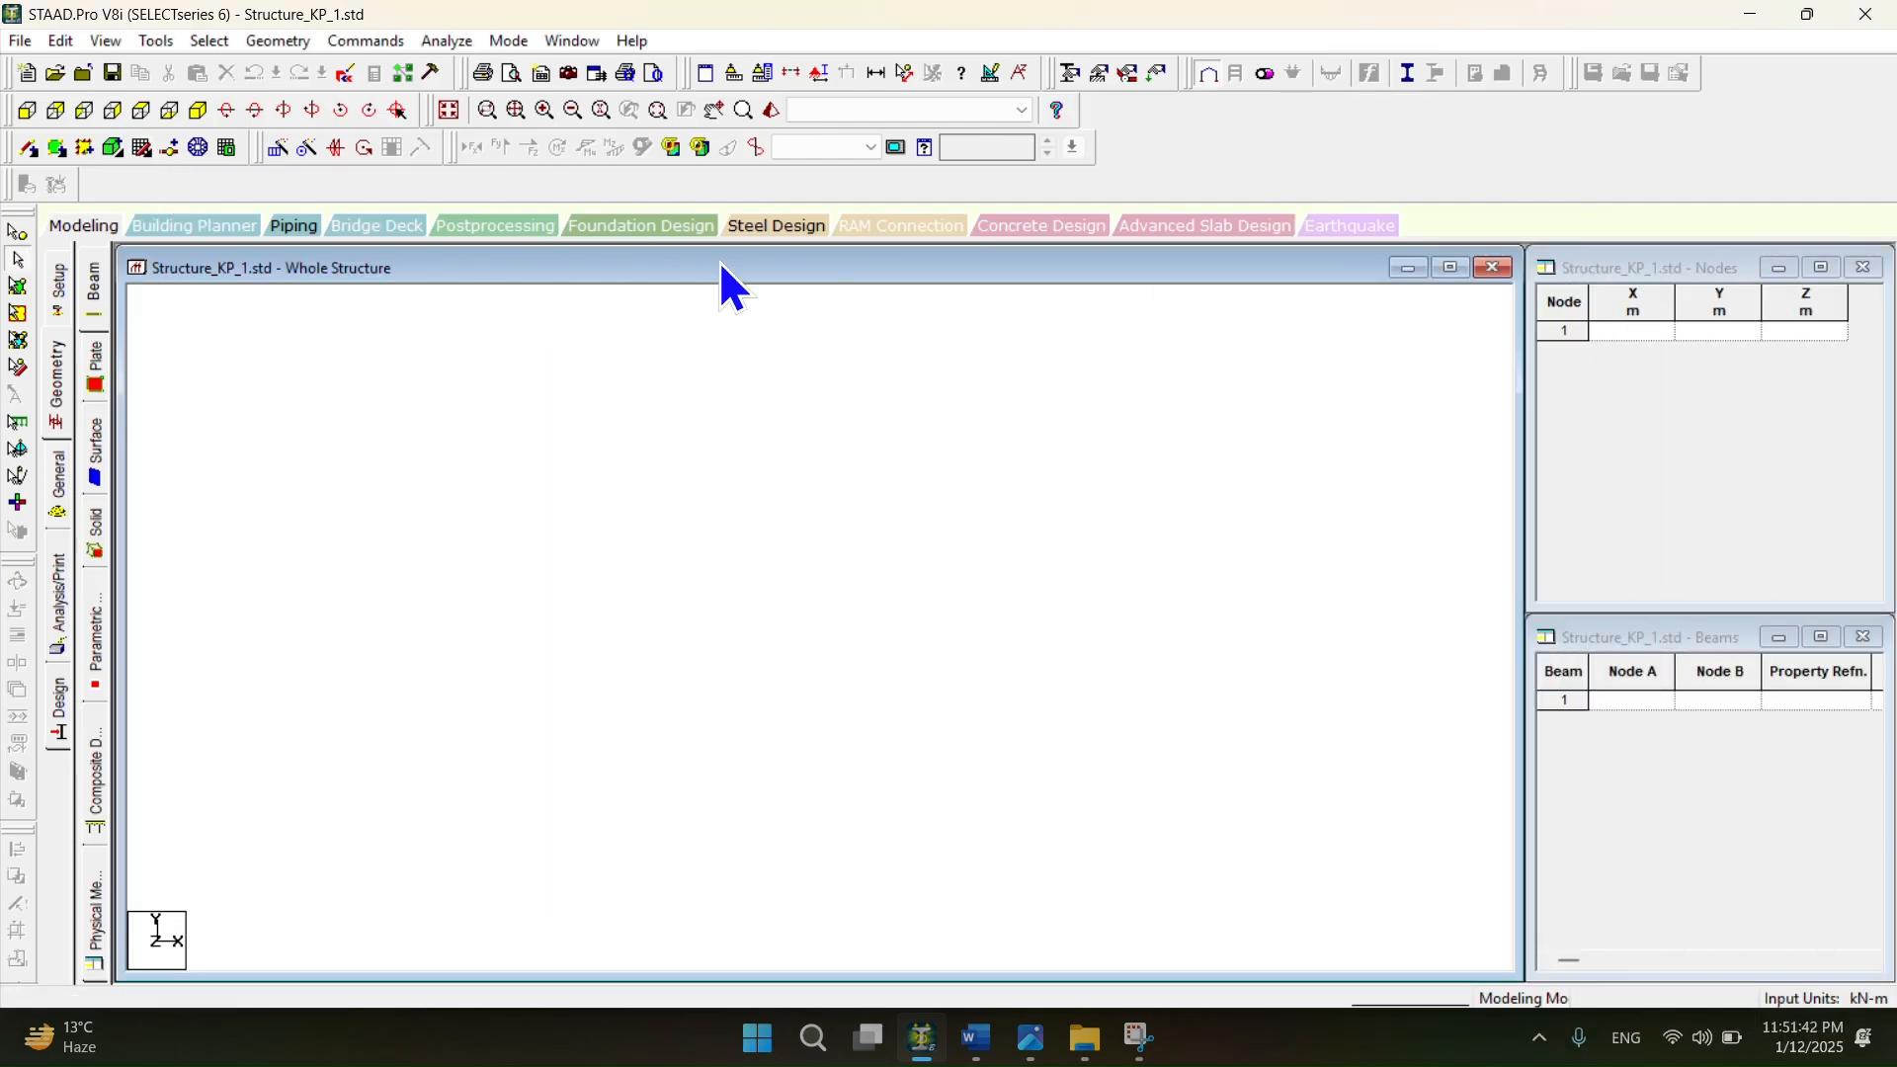
click(141, 148)
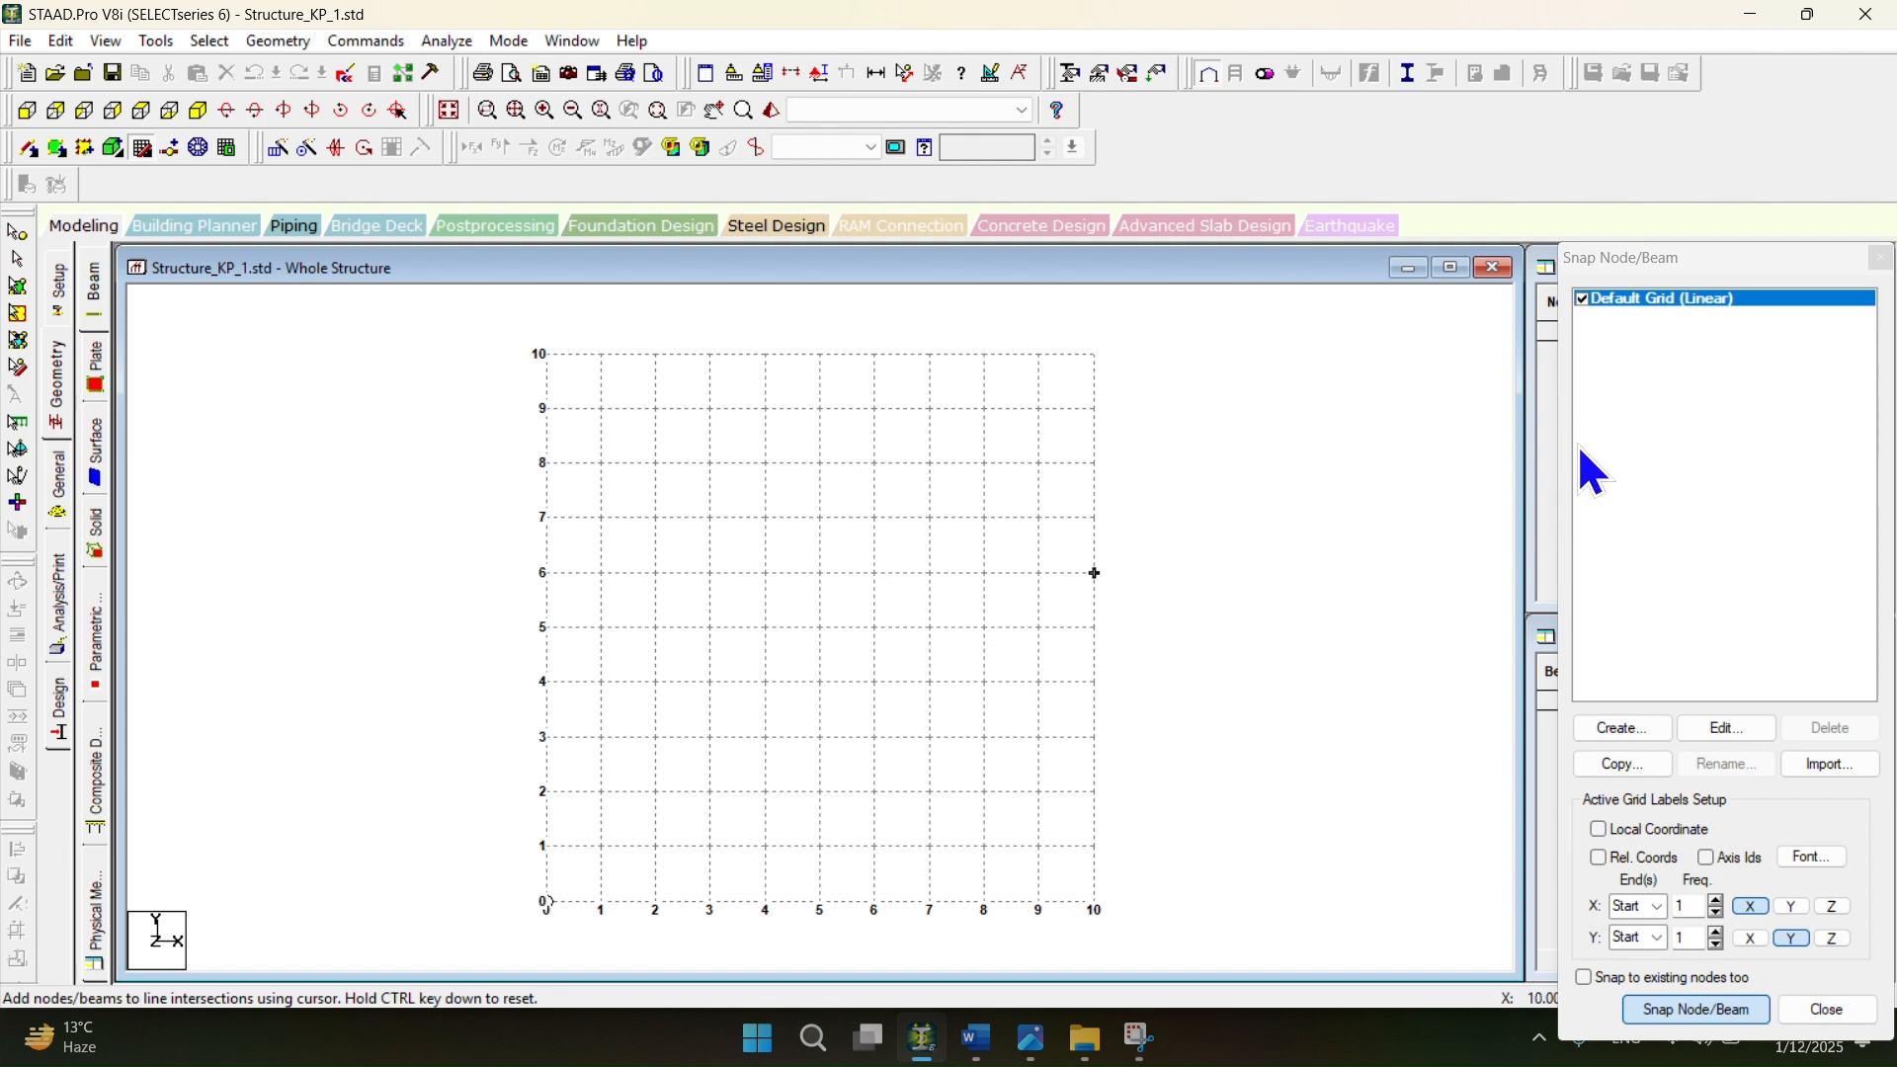
drag(1676, 253, 1392, 133)
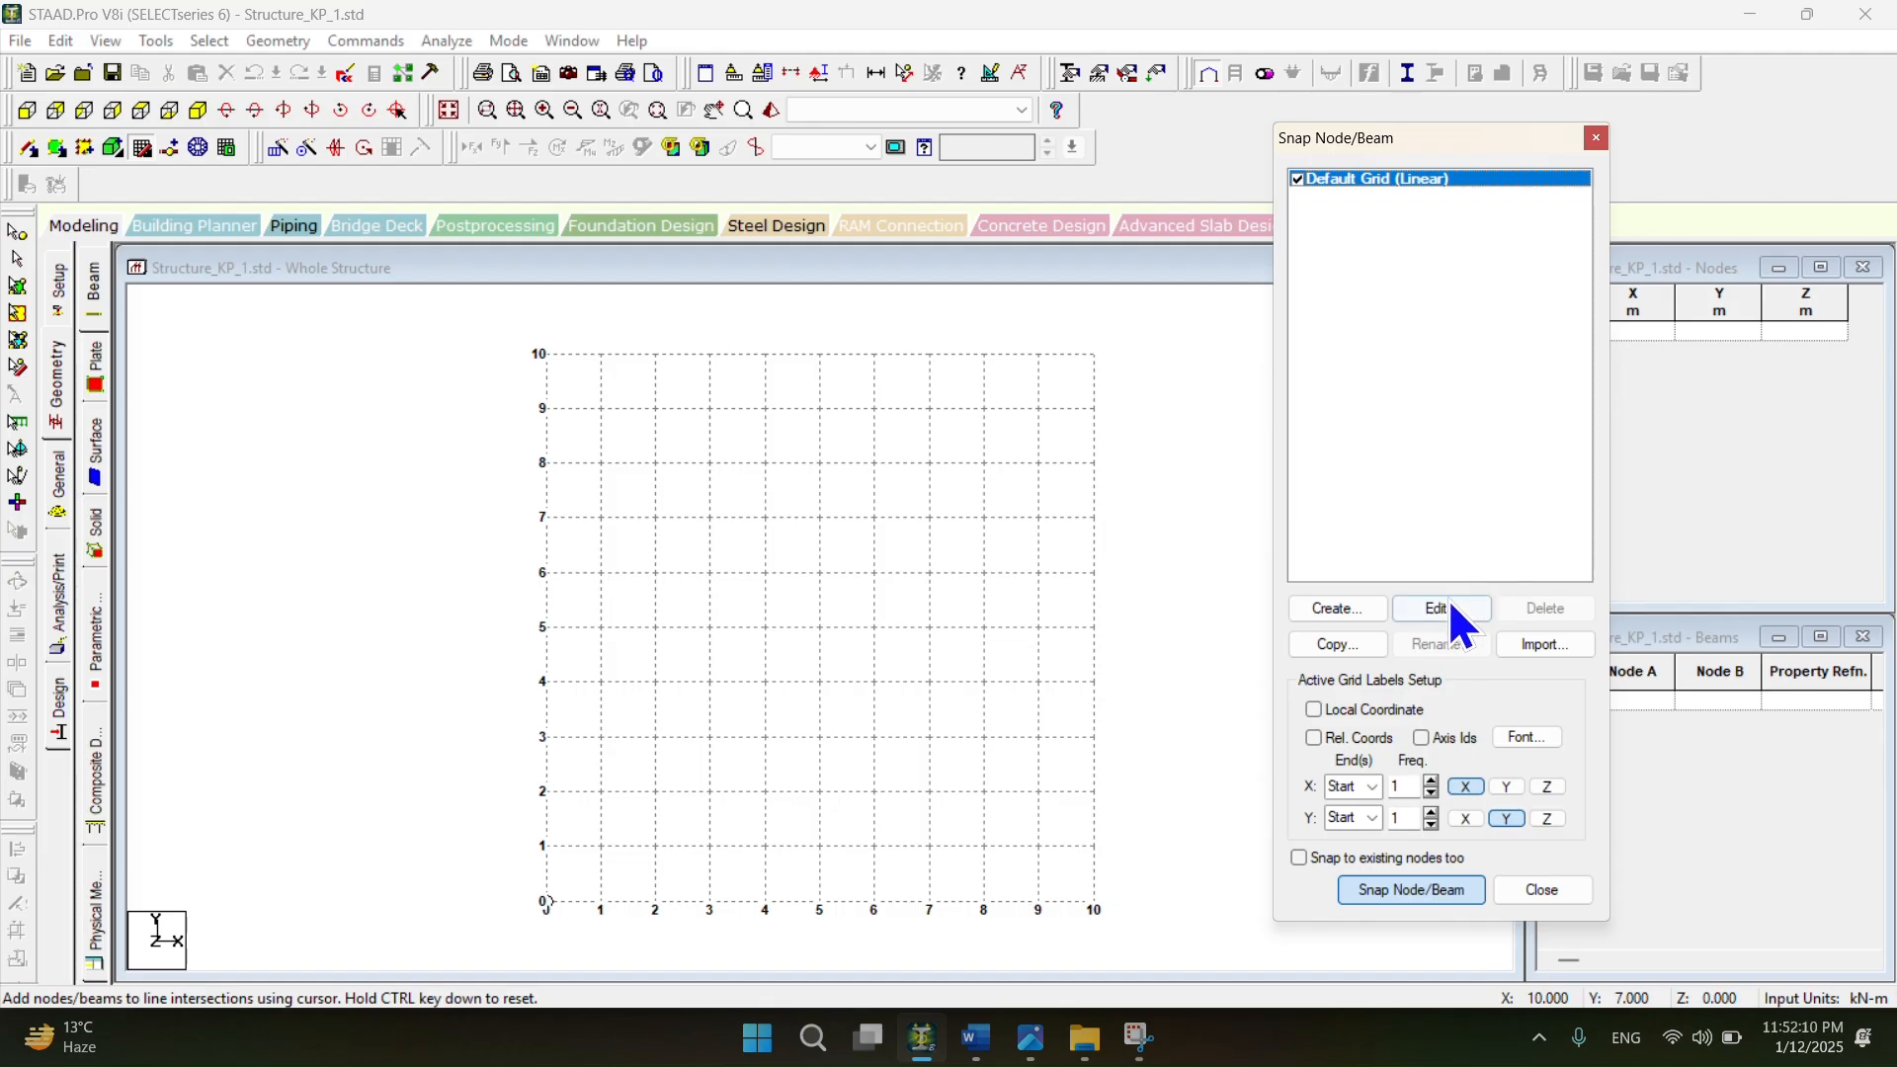
- Switch to the staad.jpg frame sketch to examine the member lengths needed for the grid, and return to STAAD.Pro
mouse_move(1132, 1046)
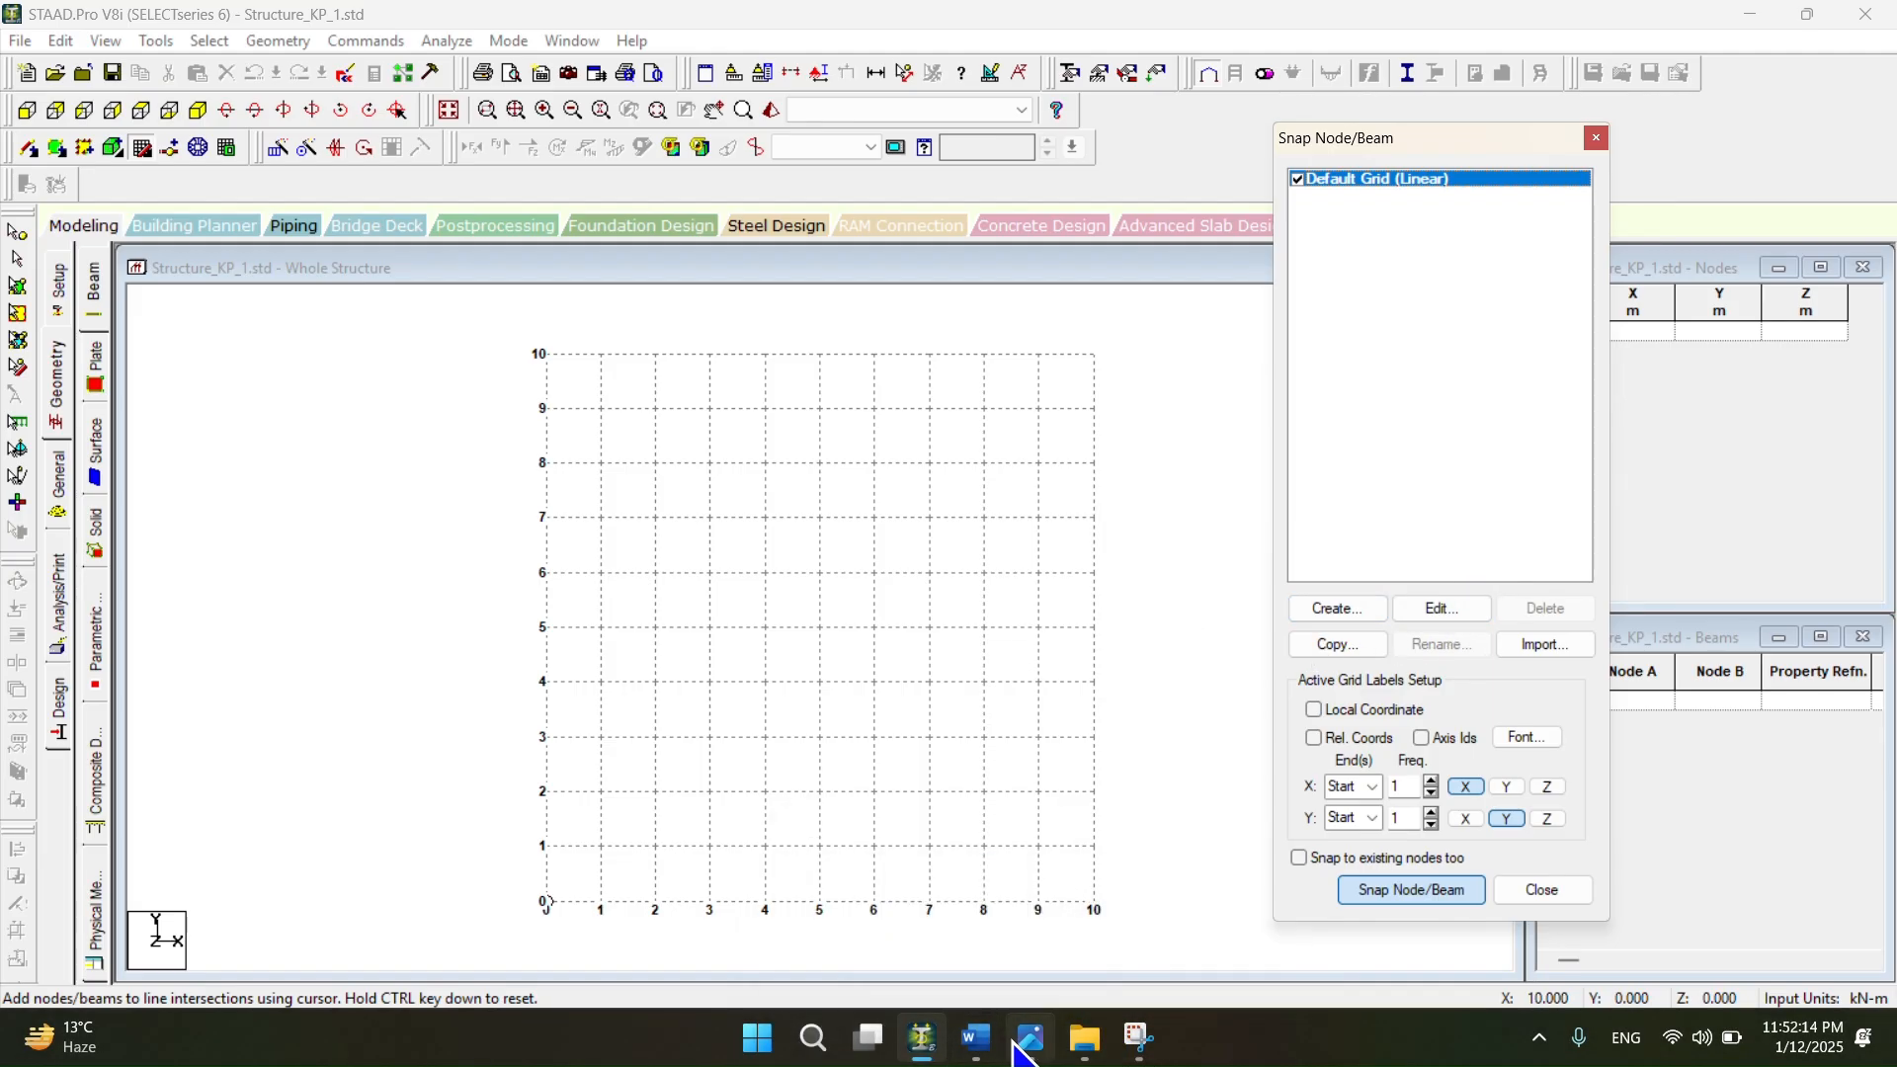
mouse_move(1026, 1045)
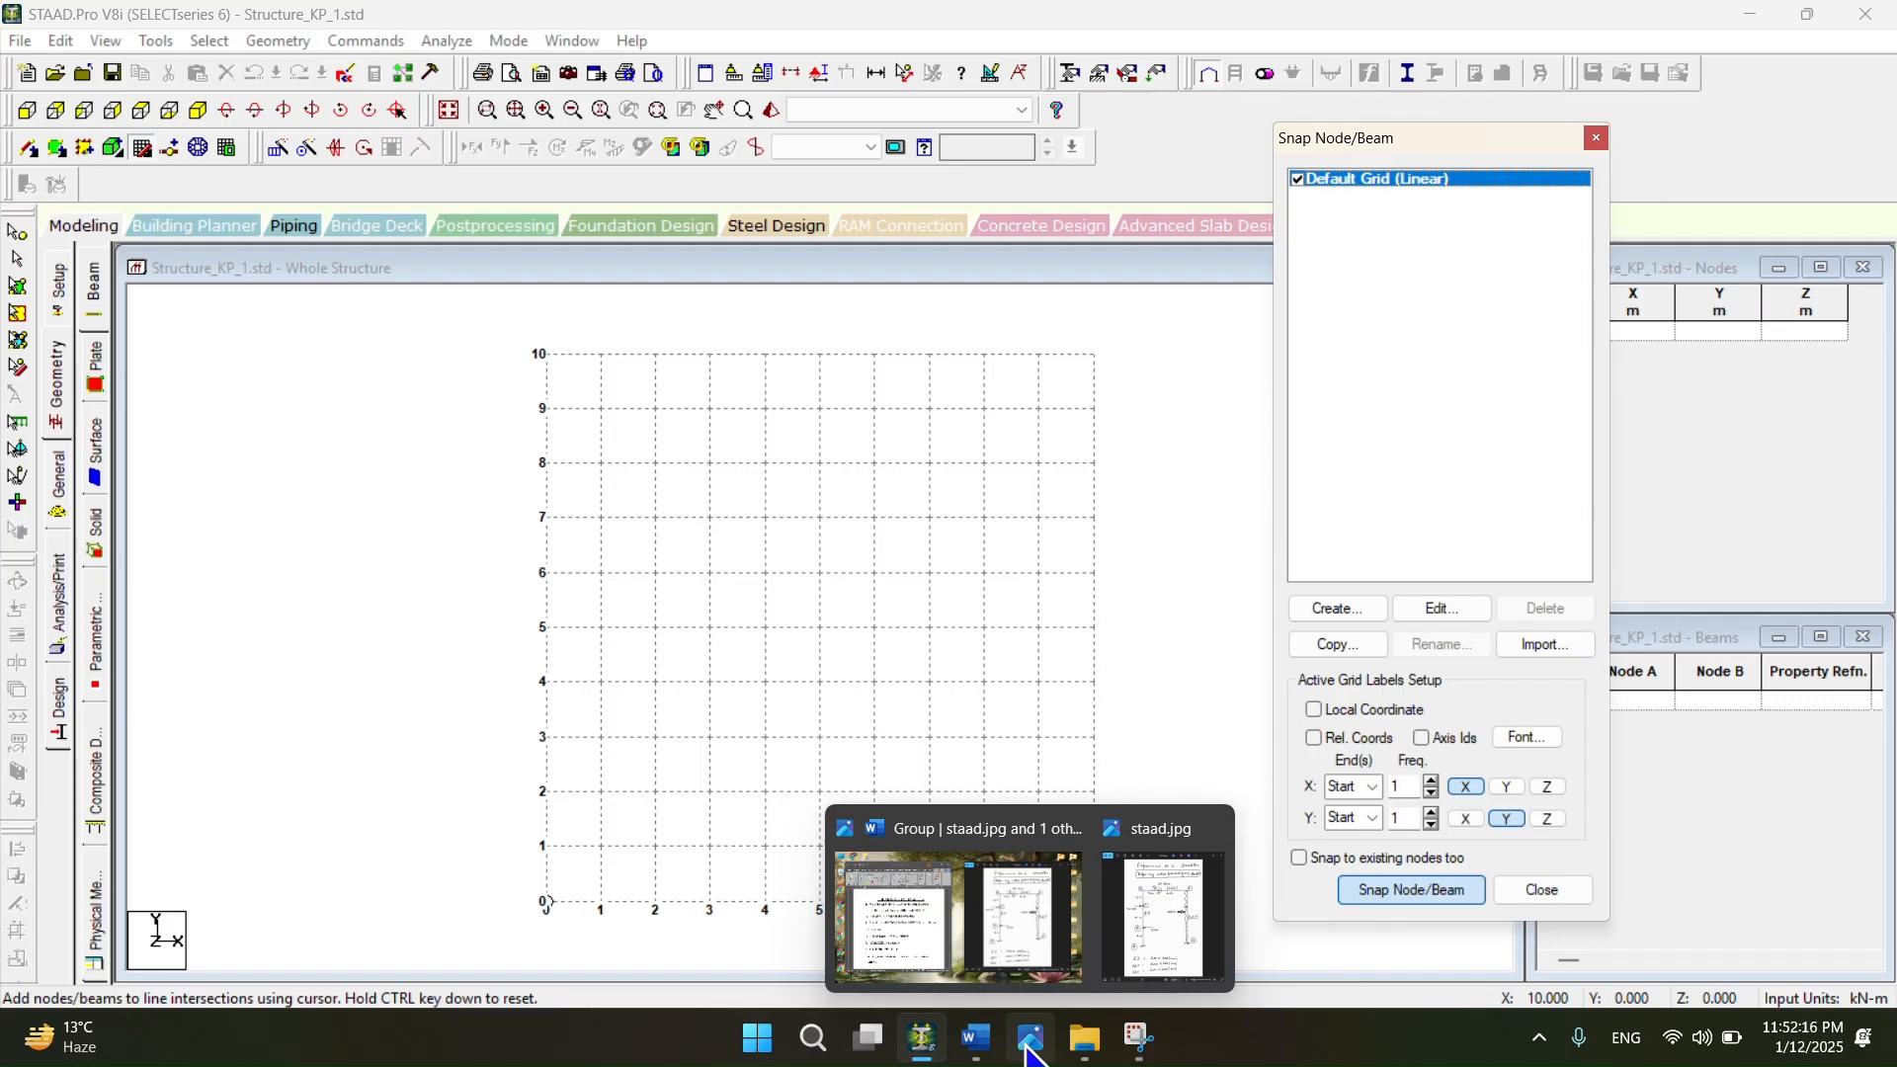
click(1162, 890)
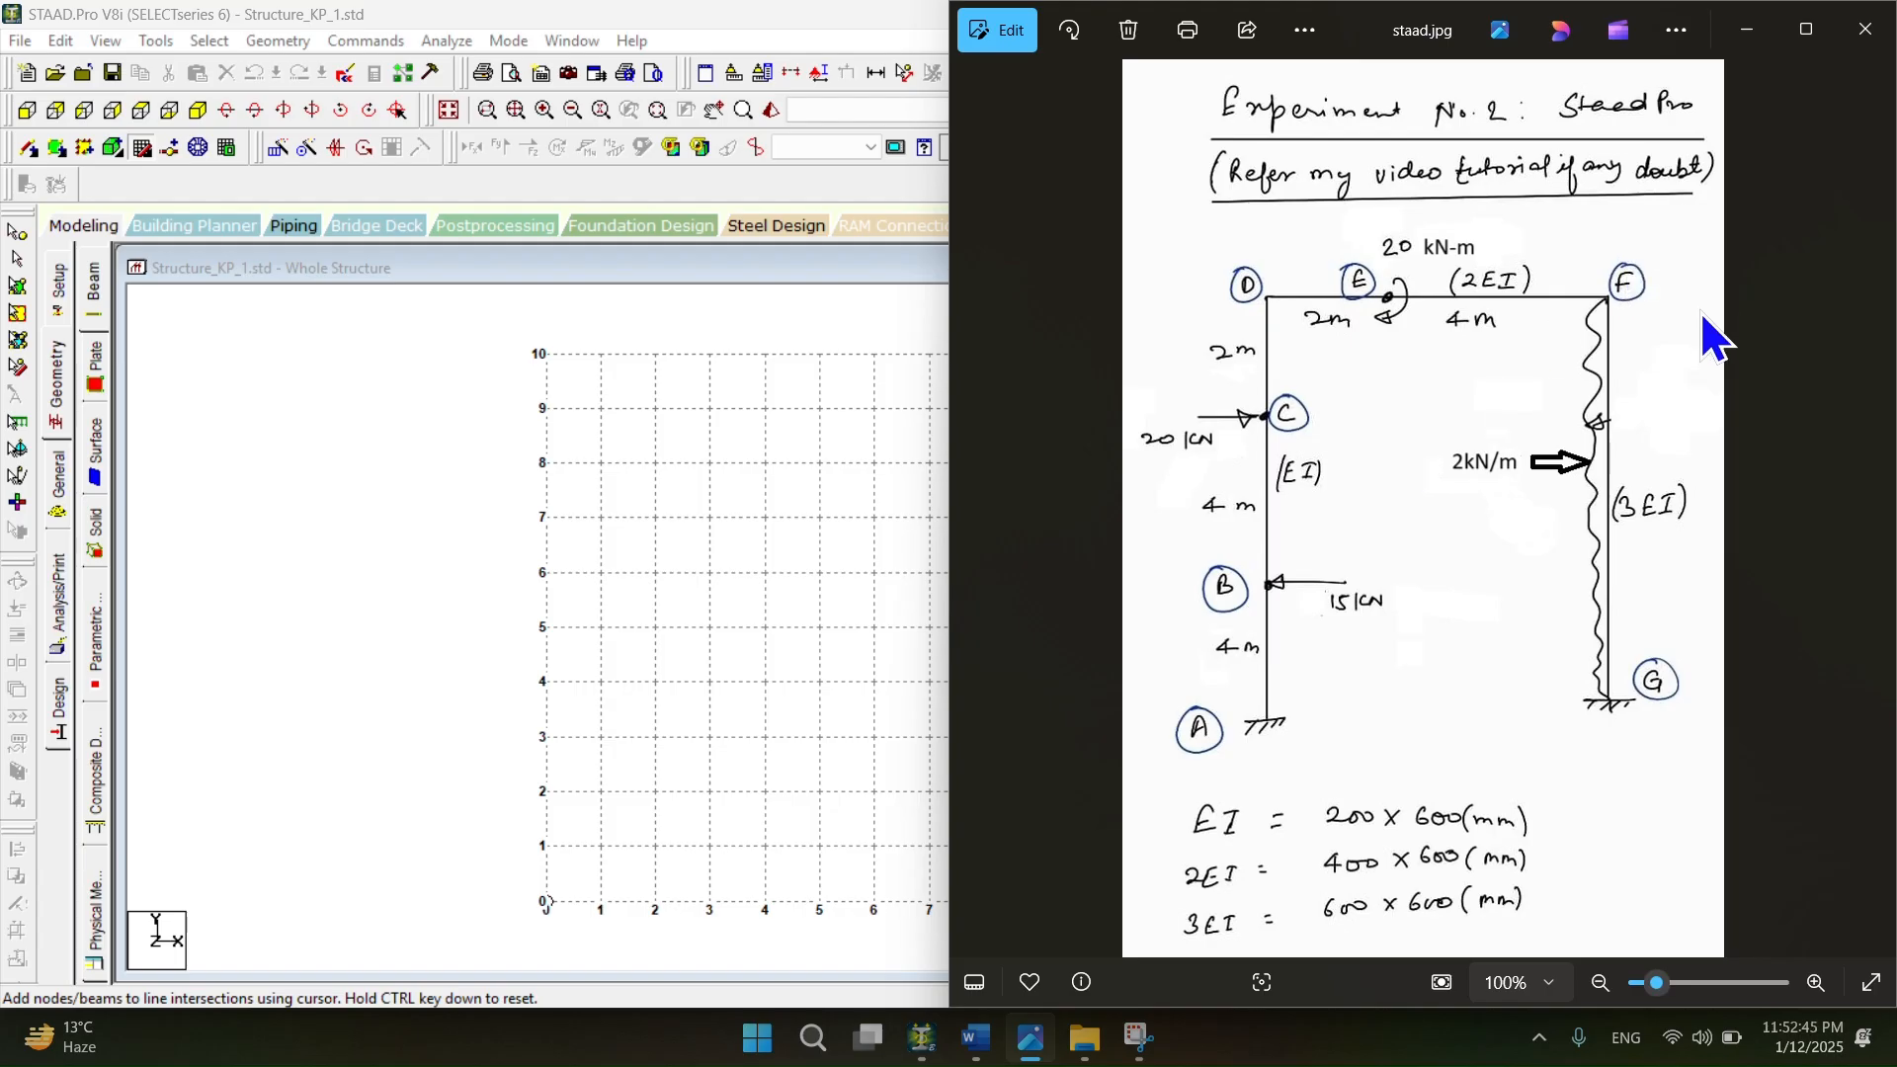
click(1747, 30)
- Edit the default linear grid to 2 m spacing in X and Y, with 5 construction lines to the right in each direction
drag(1435, 143, 1341, 205)
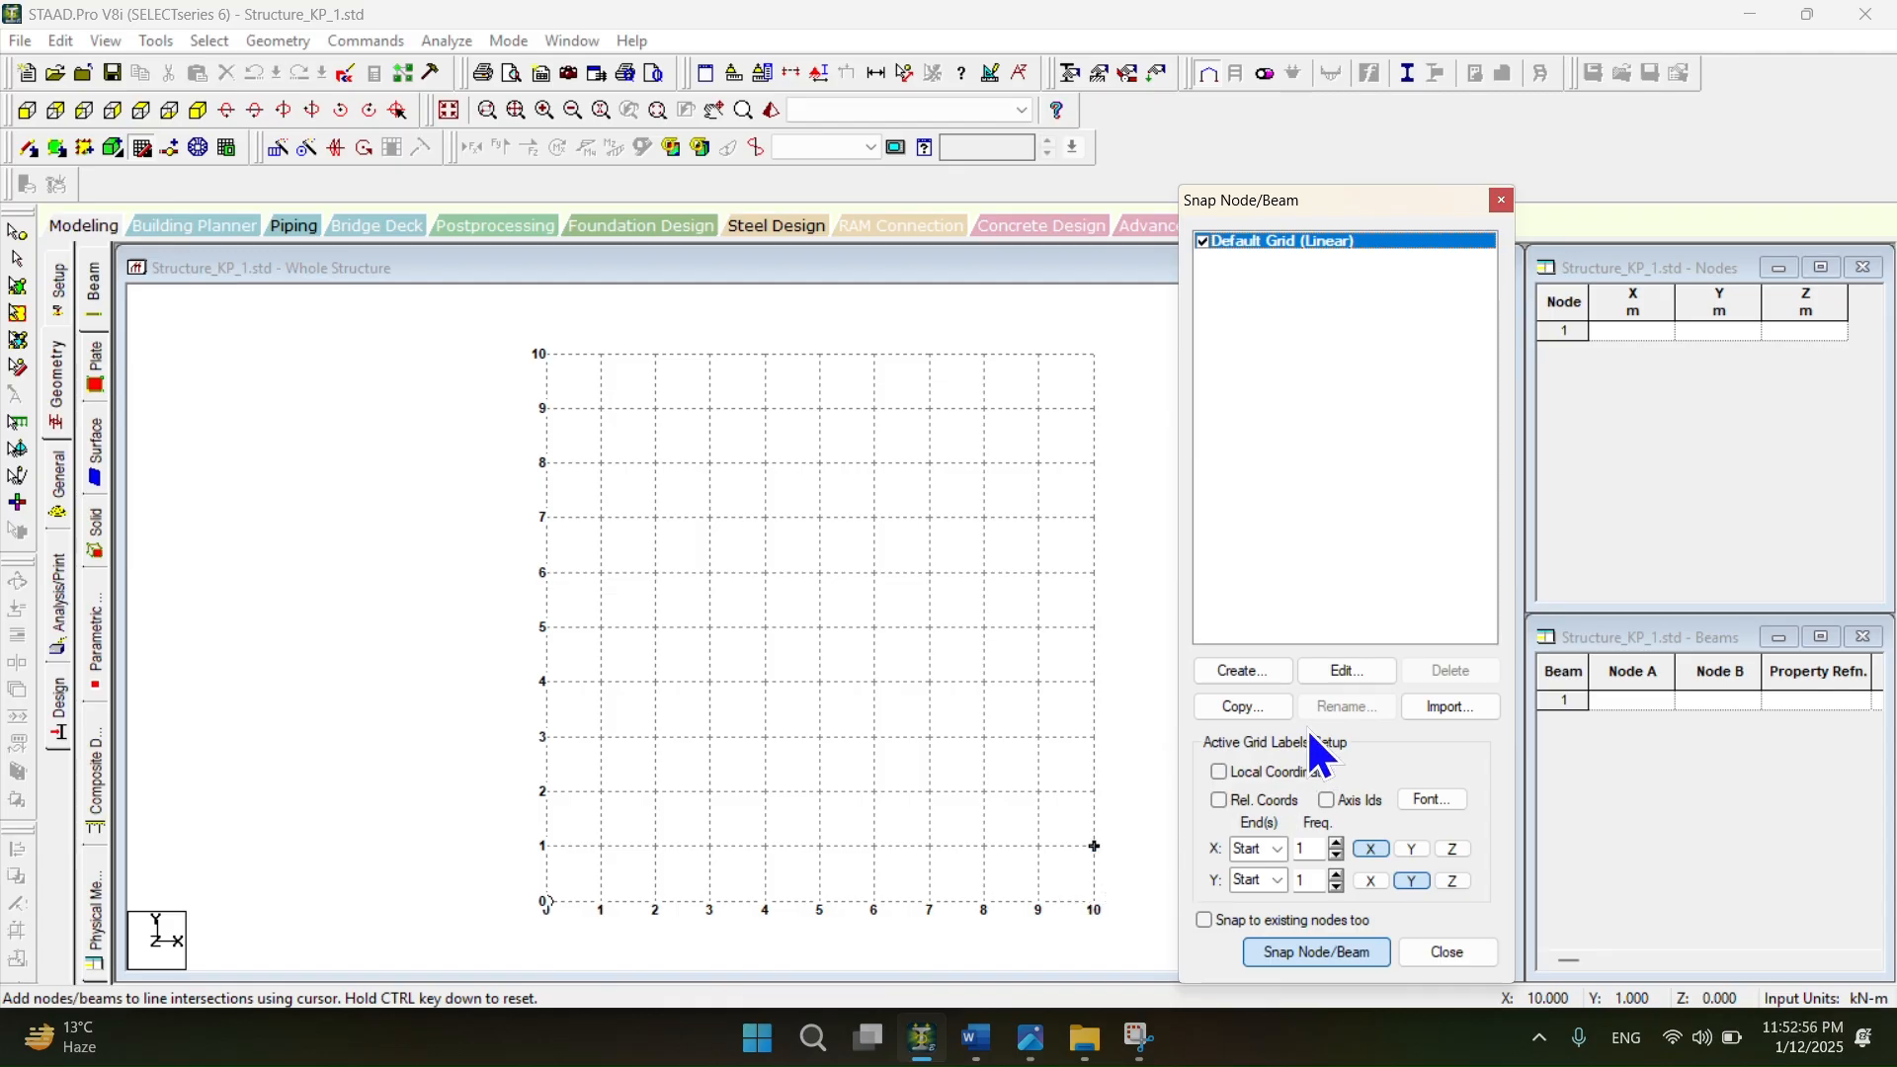
click(1349, 669)
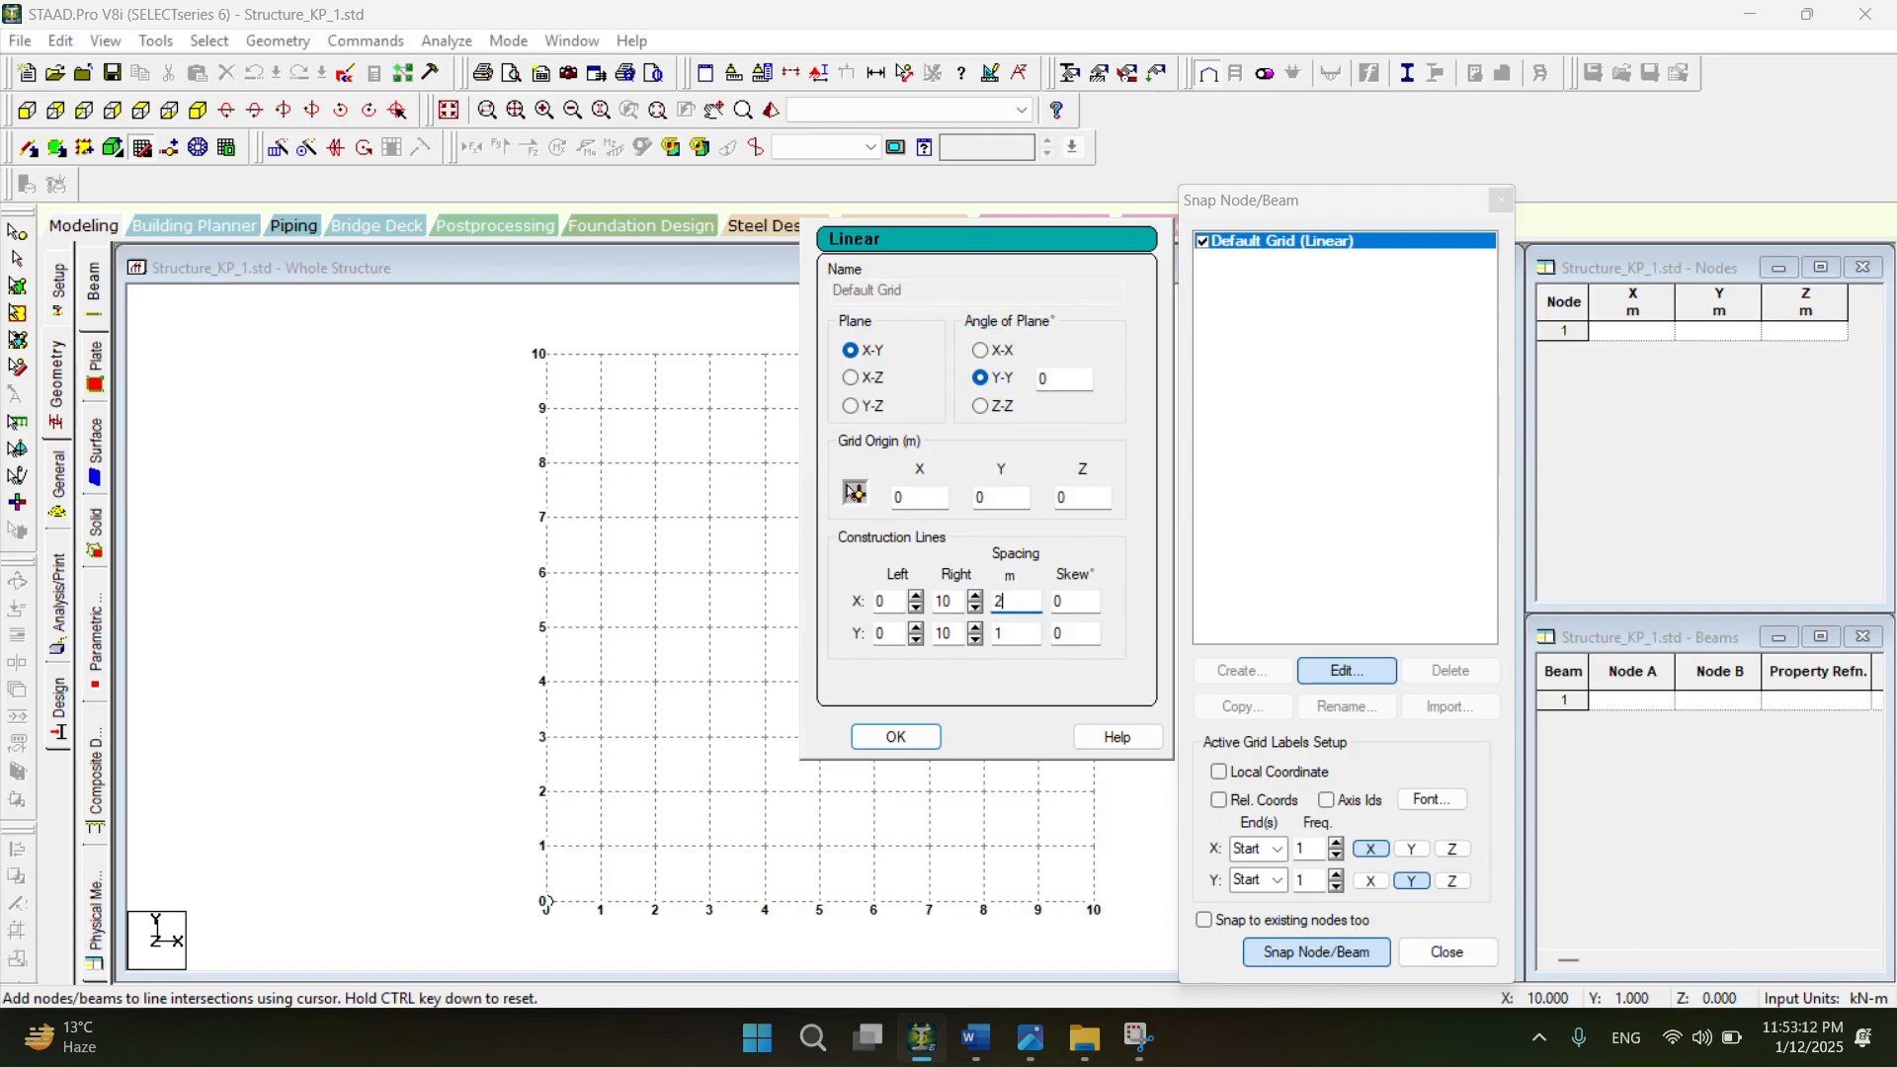
drag(1012, 635, 978, 613)
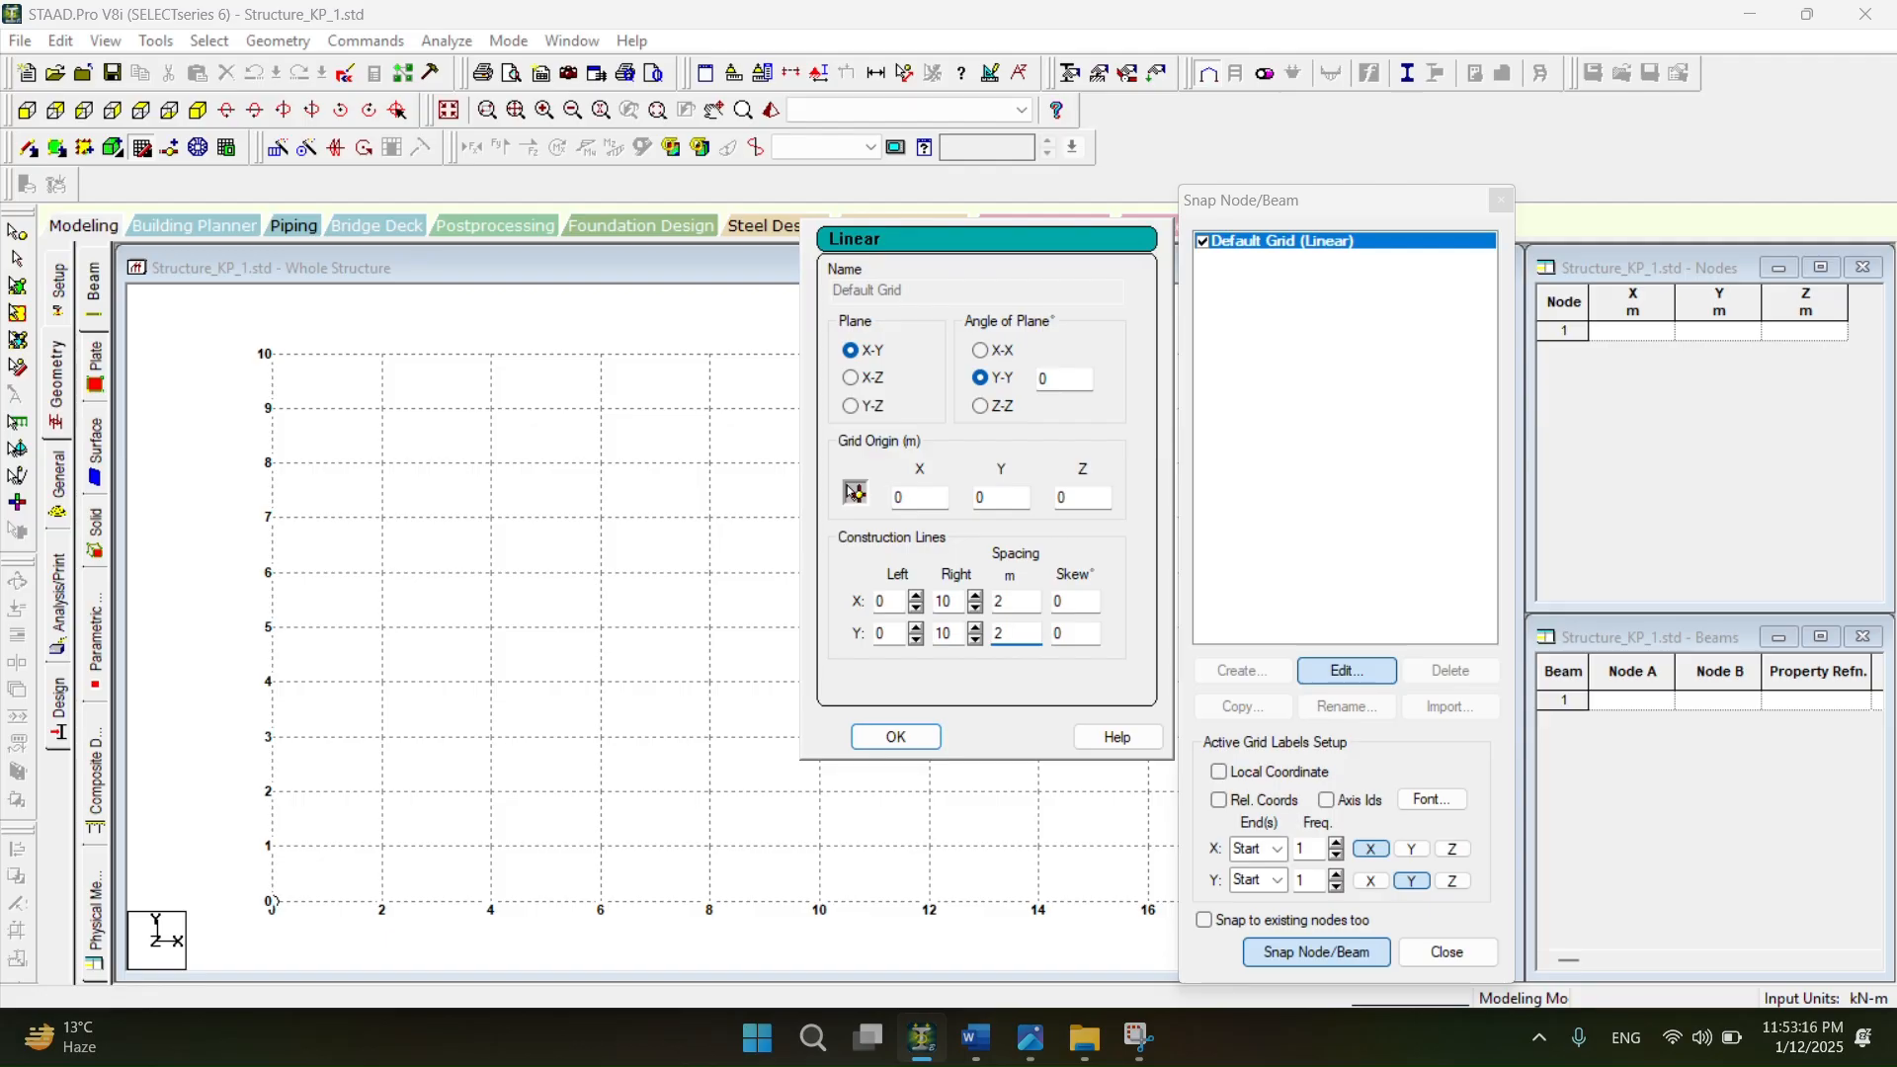
click(1012, 601)
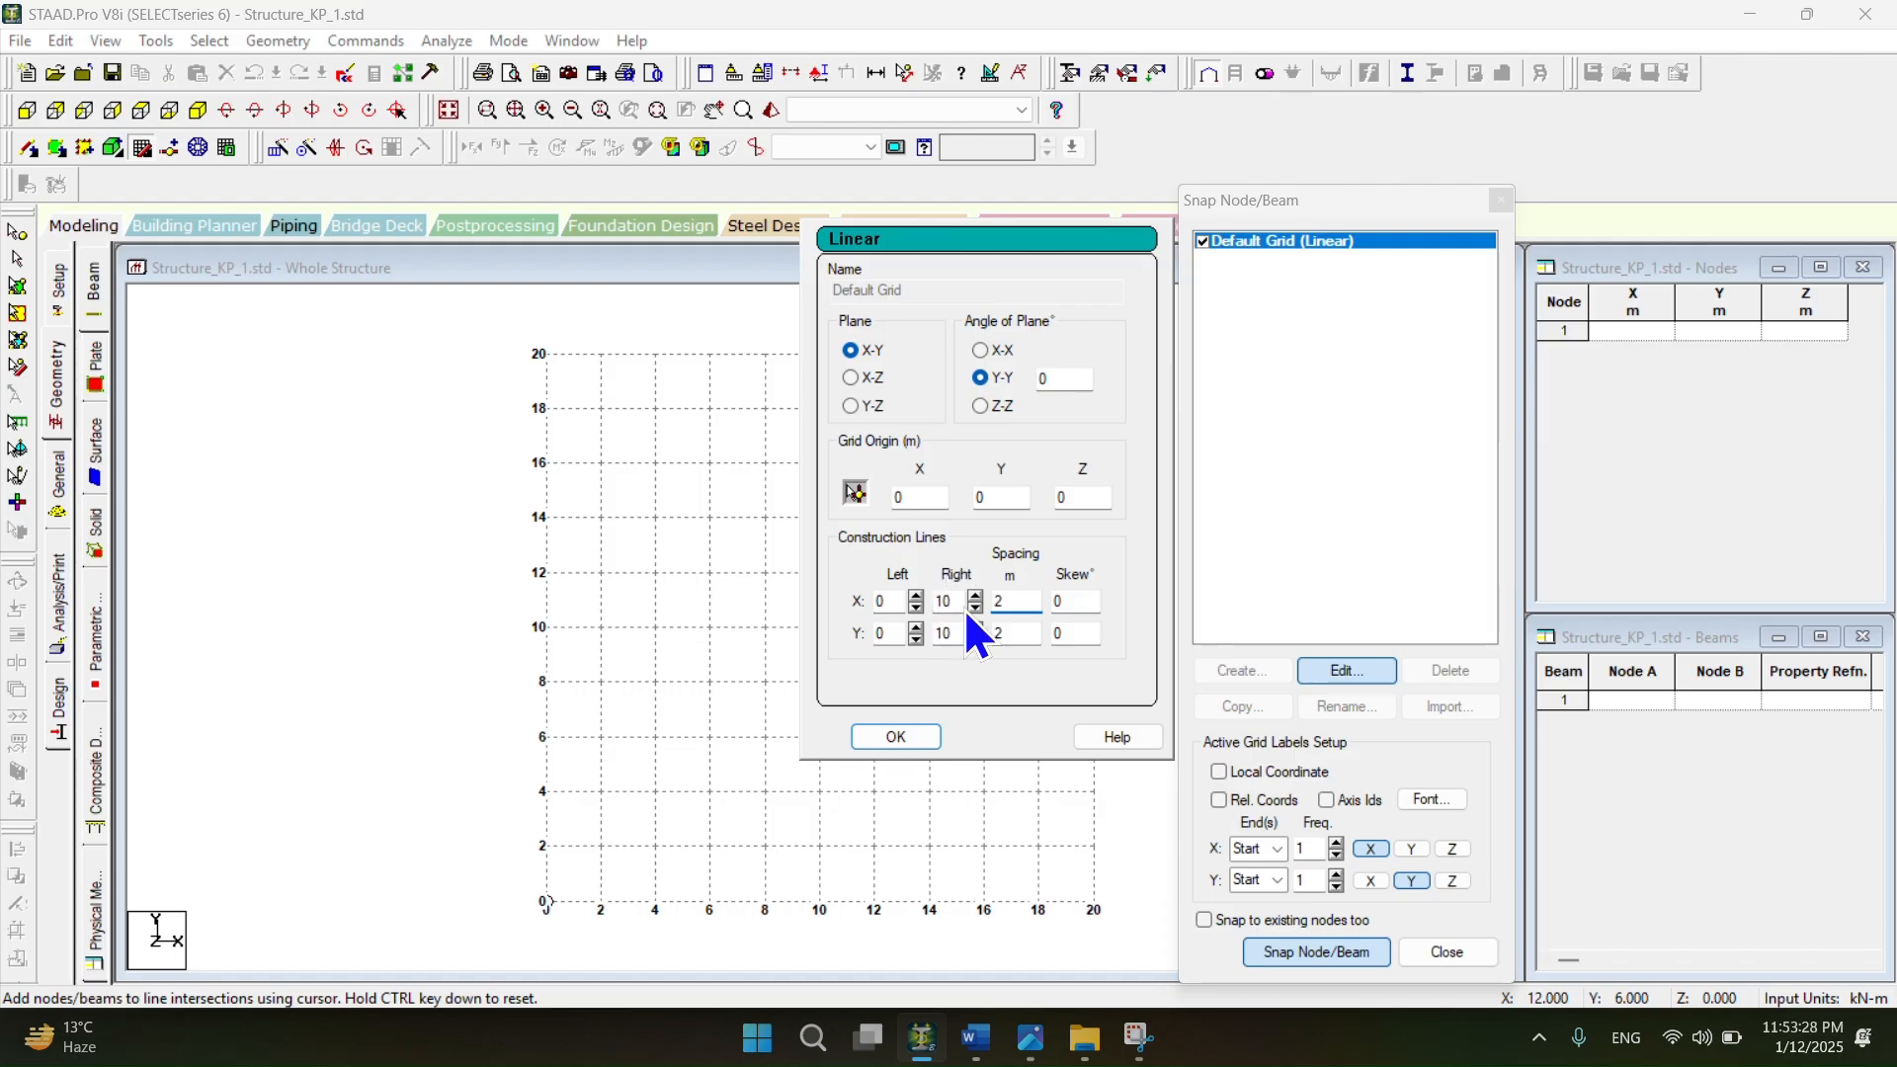
drag(962, 605, 929, 603)
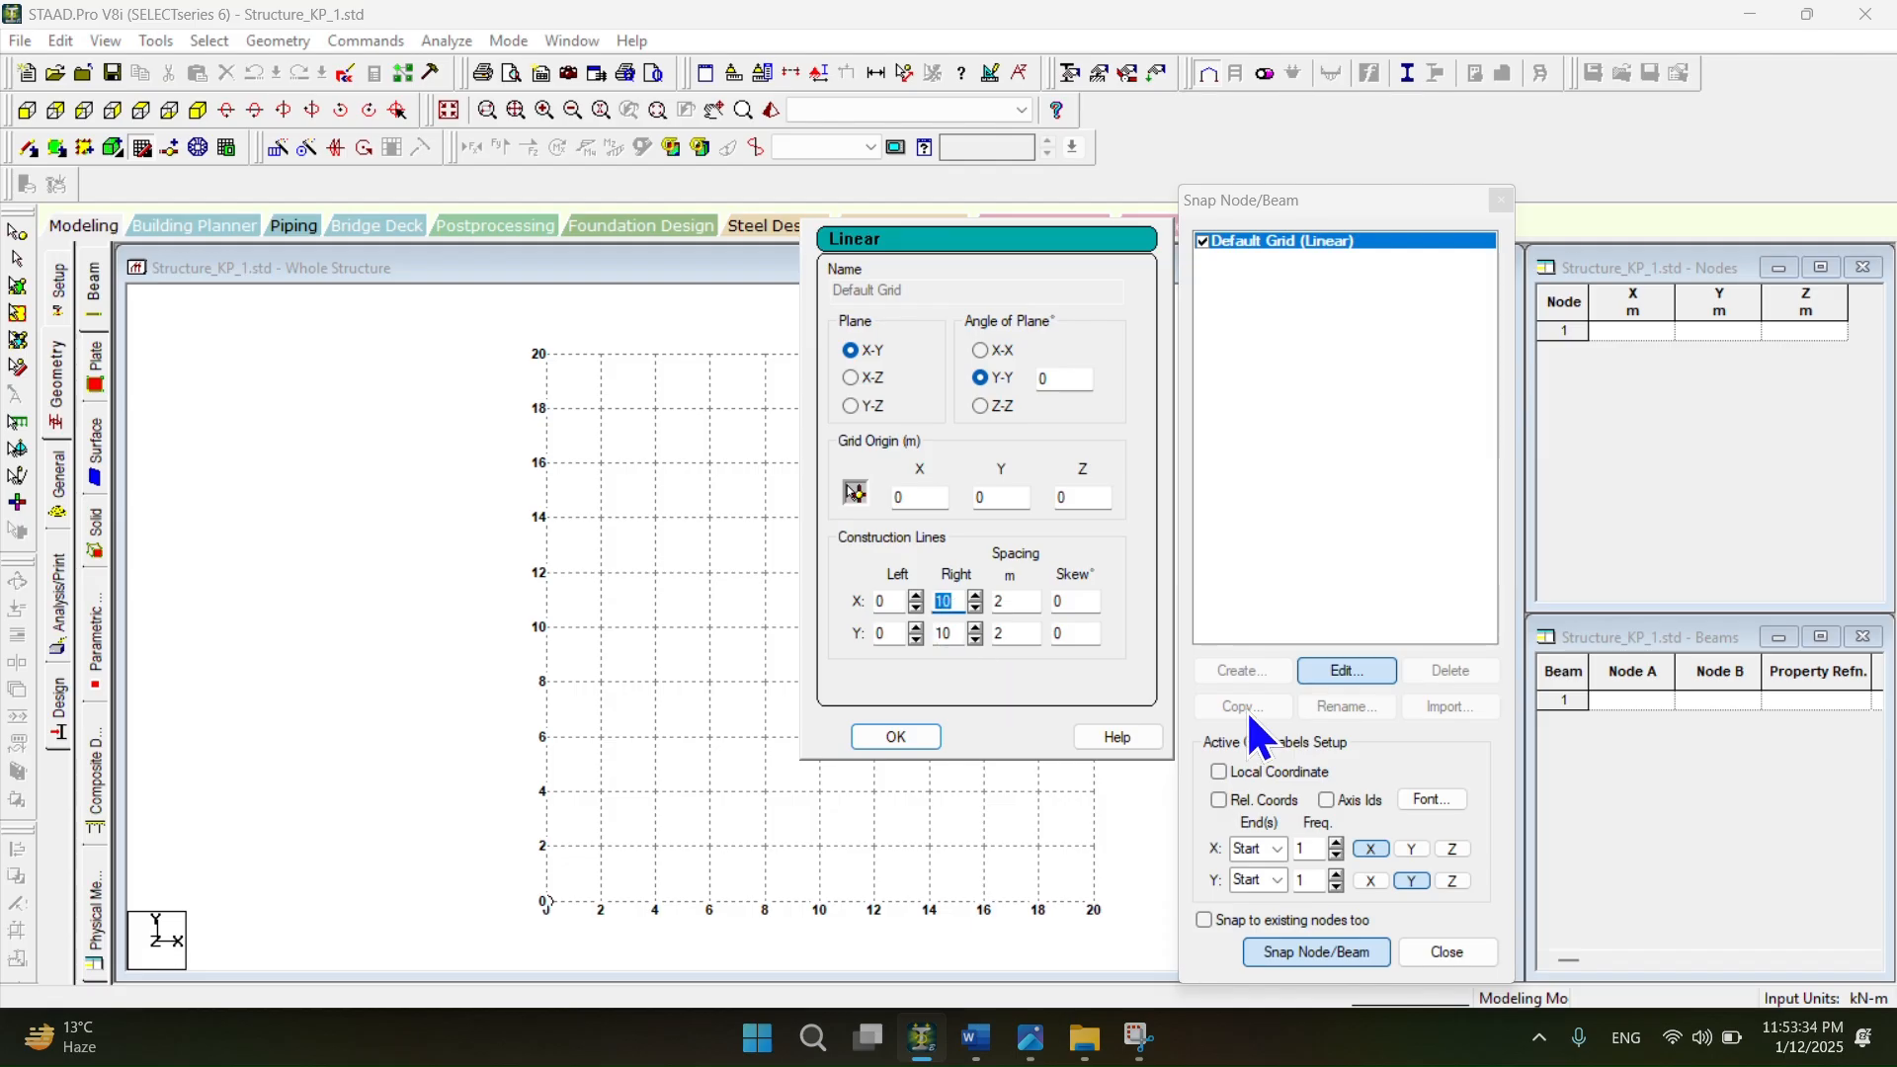
text(5)
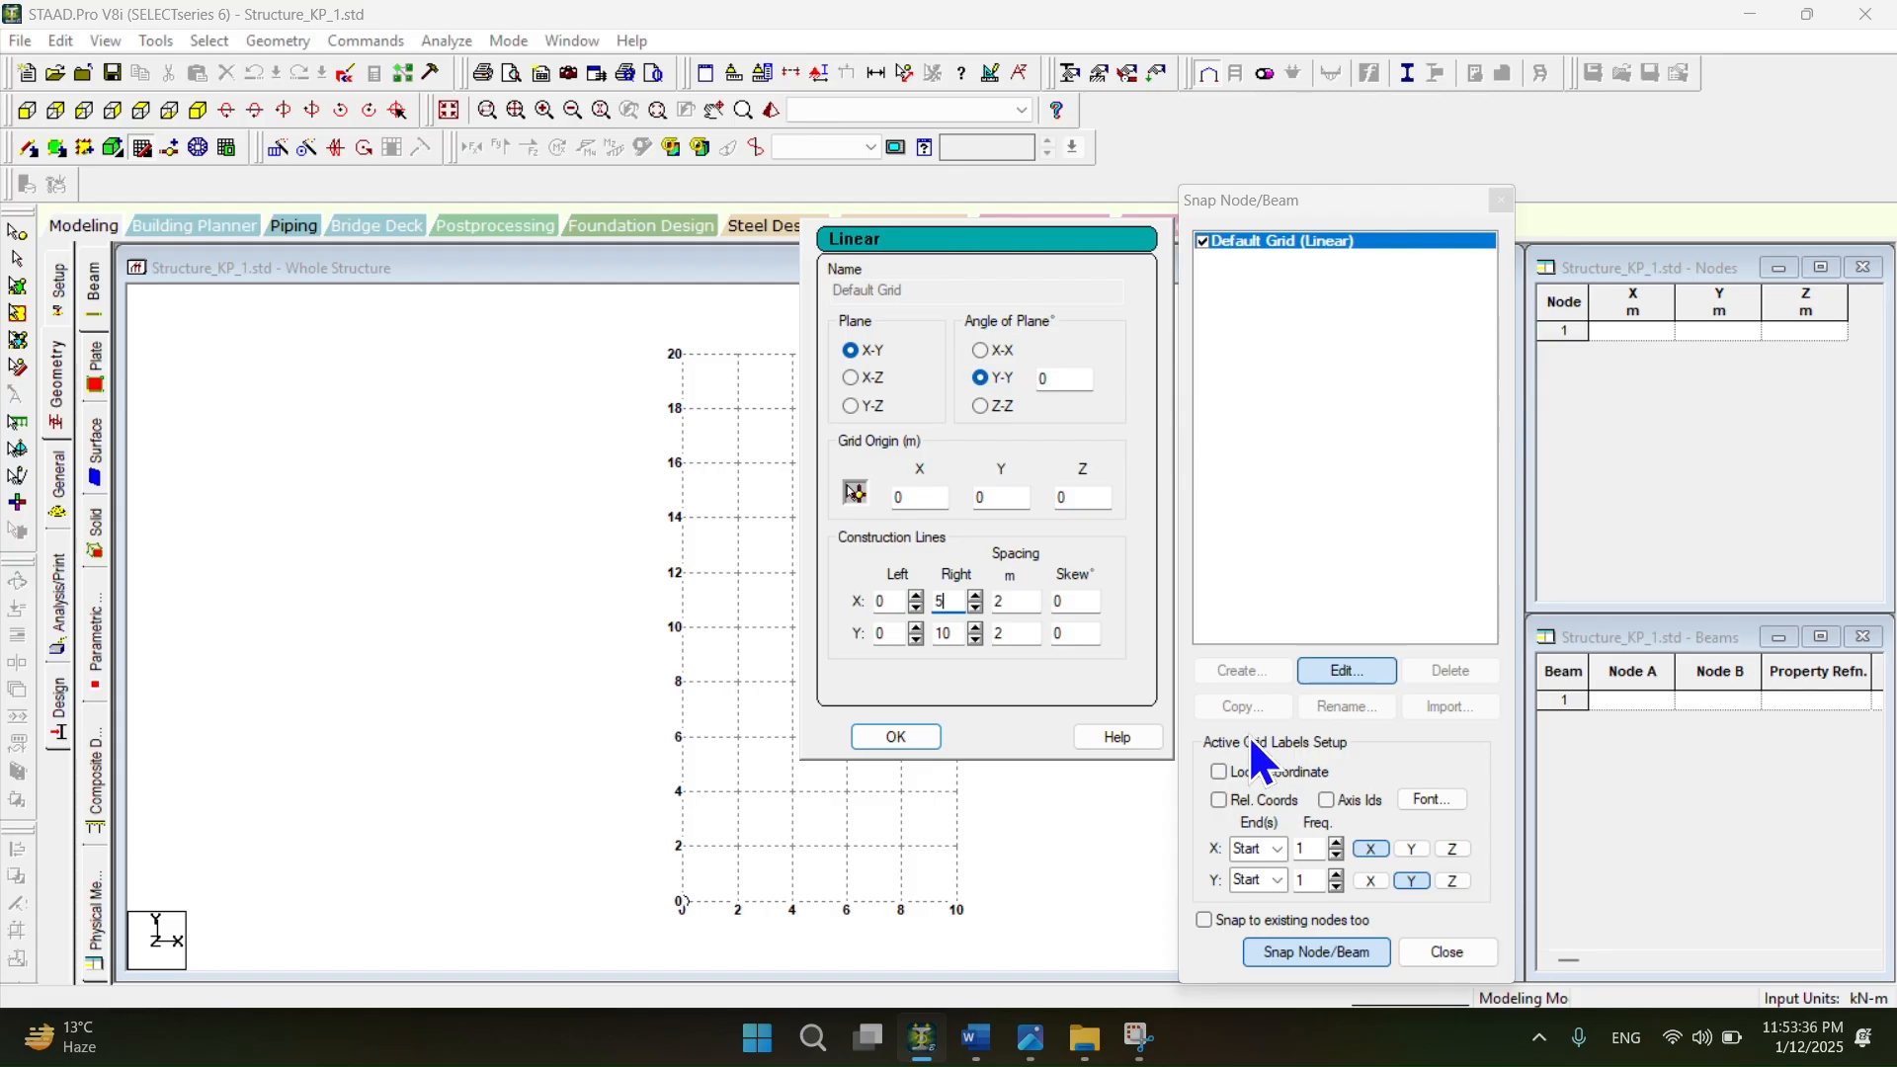
drag(962, 635, 927, 640)
text(5)
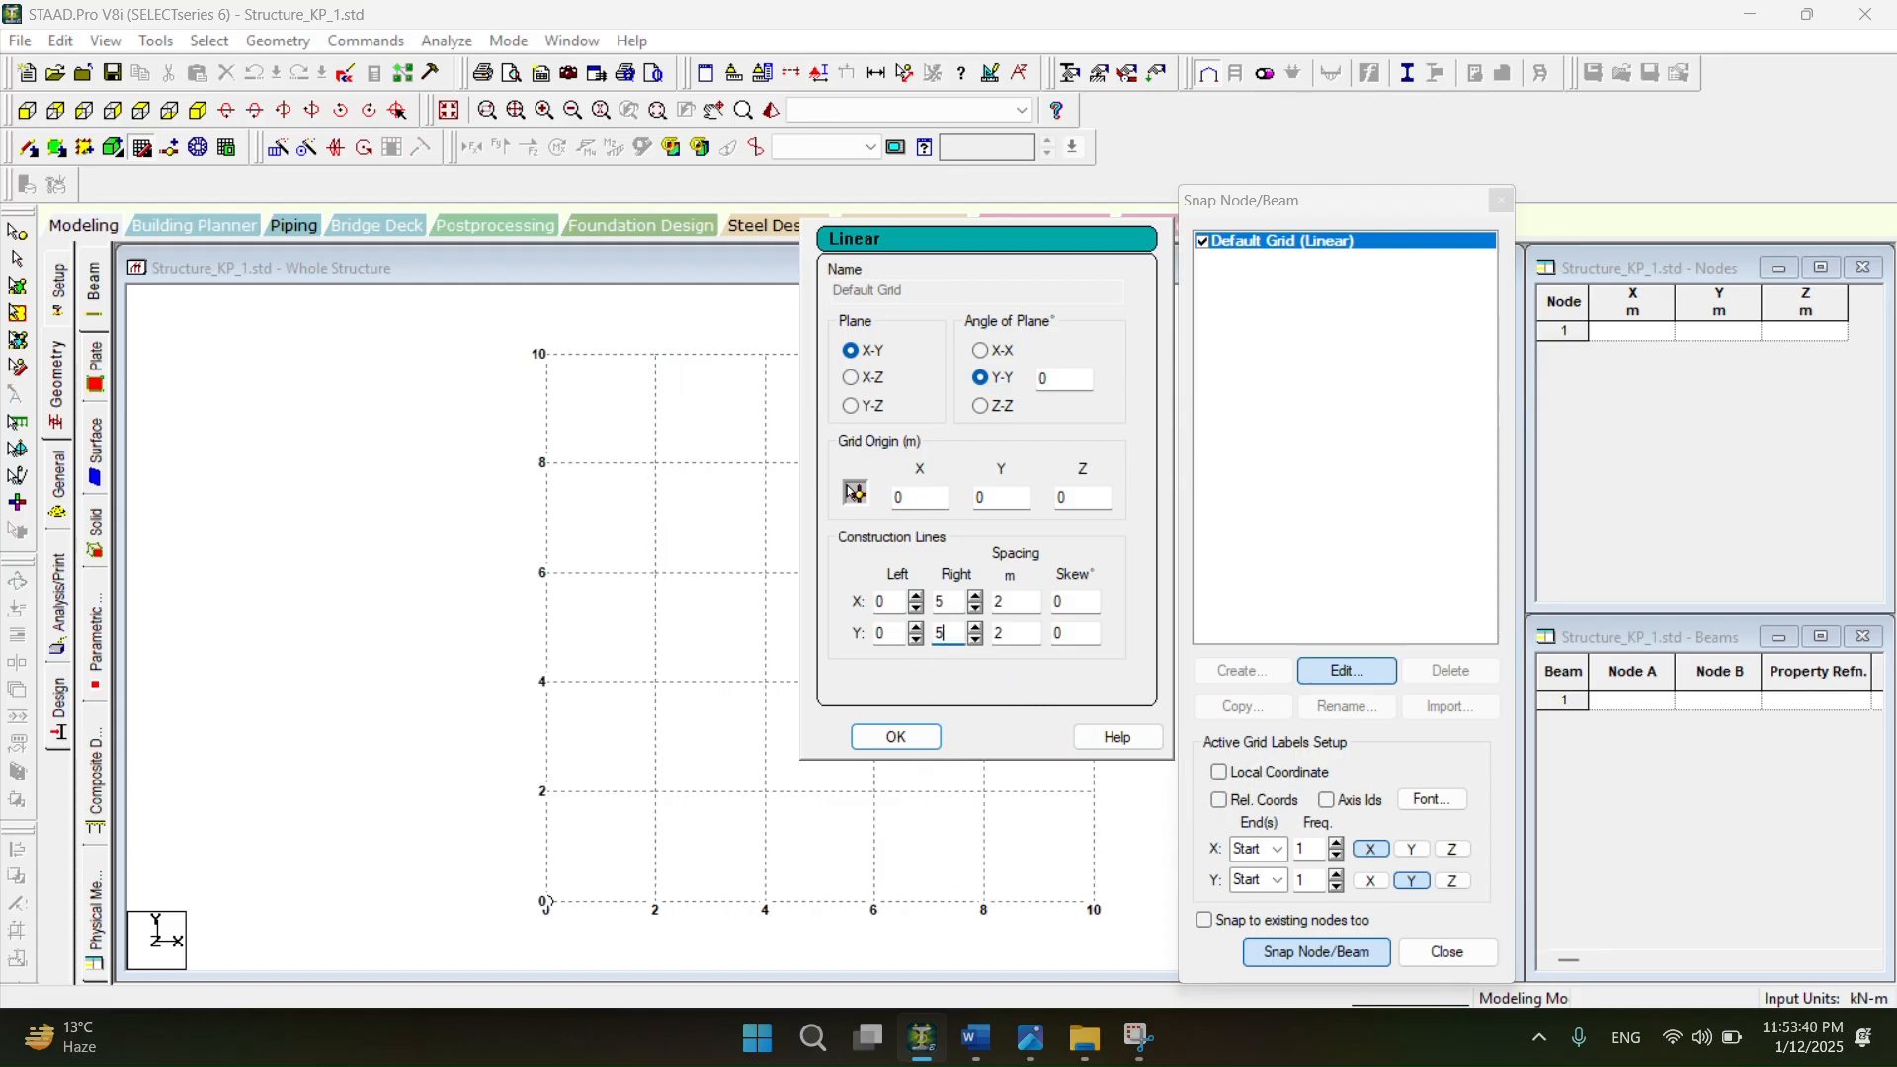
- Compare the grid with the frame dimensions in the staad.jpg sketch and return to STAAD.Pro
click(1031, 1048)
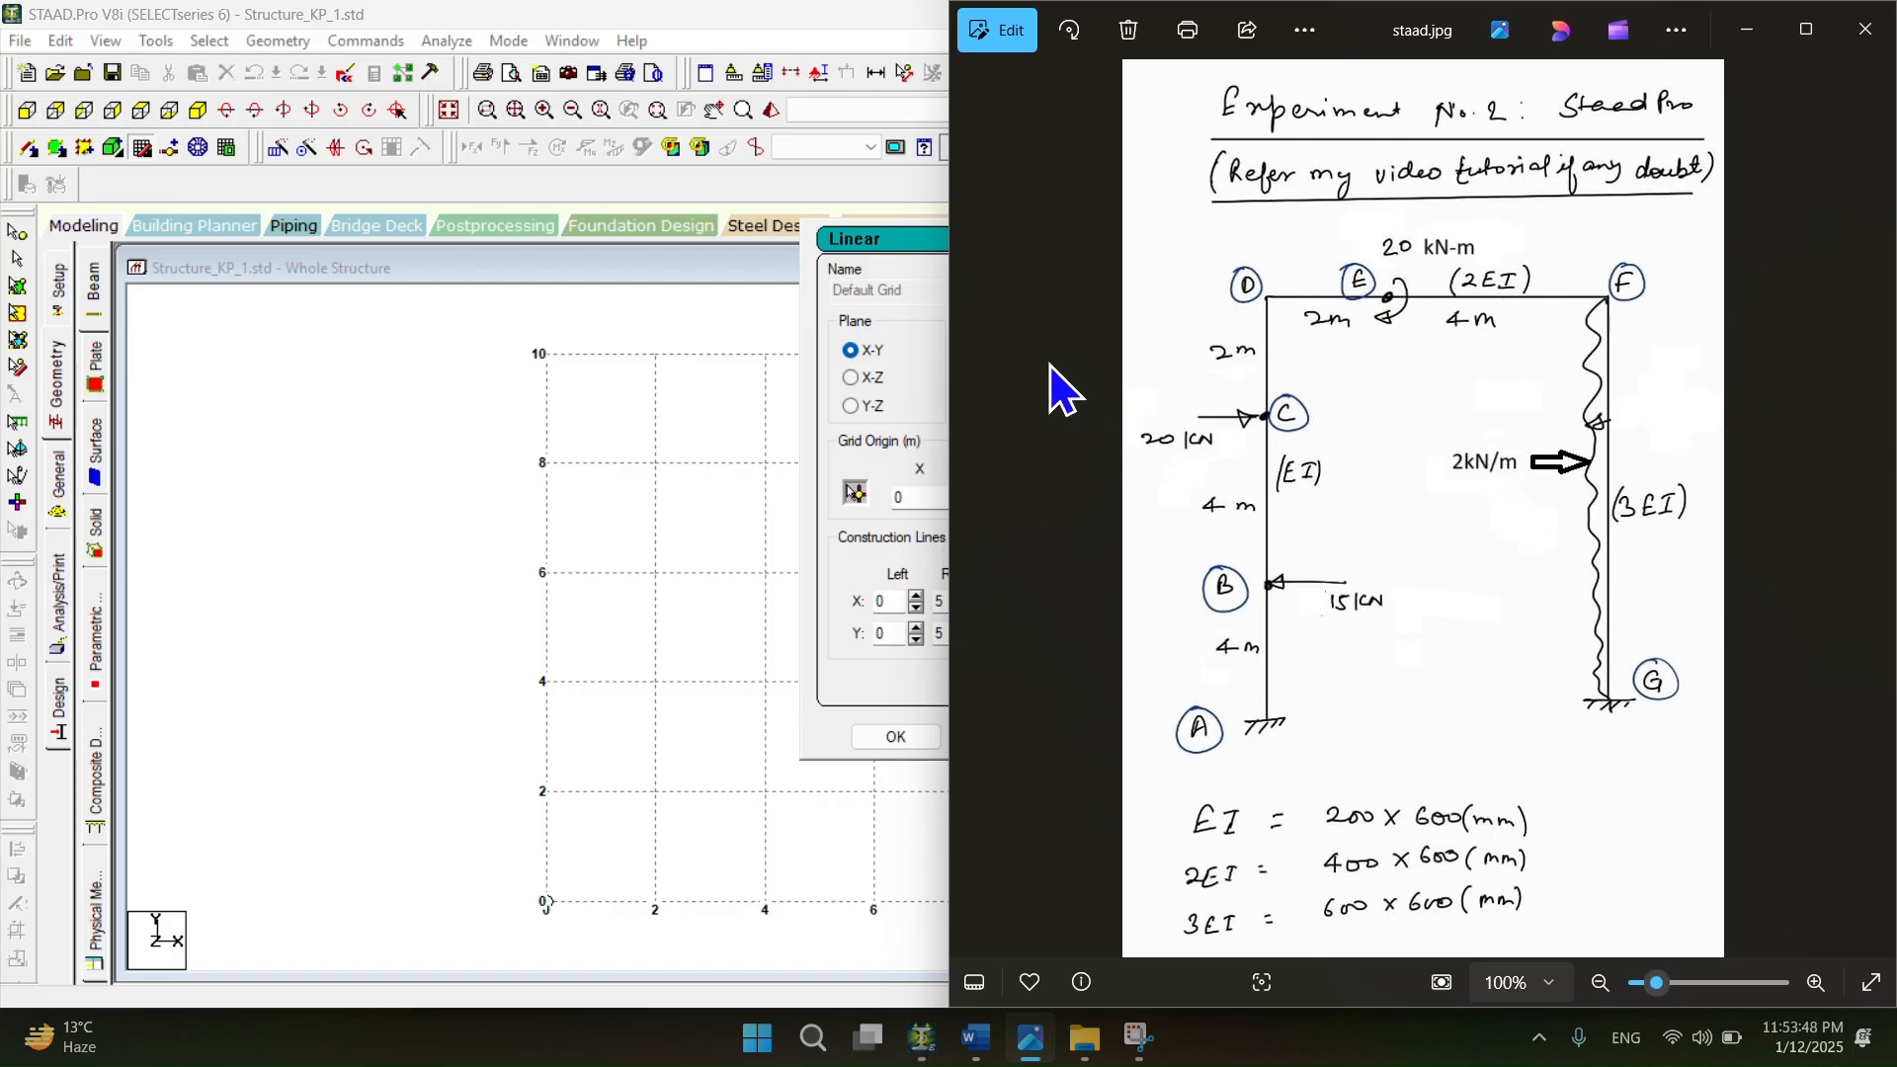
click(883, 235)
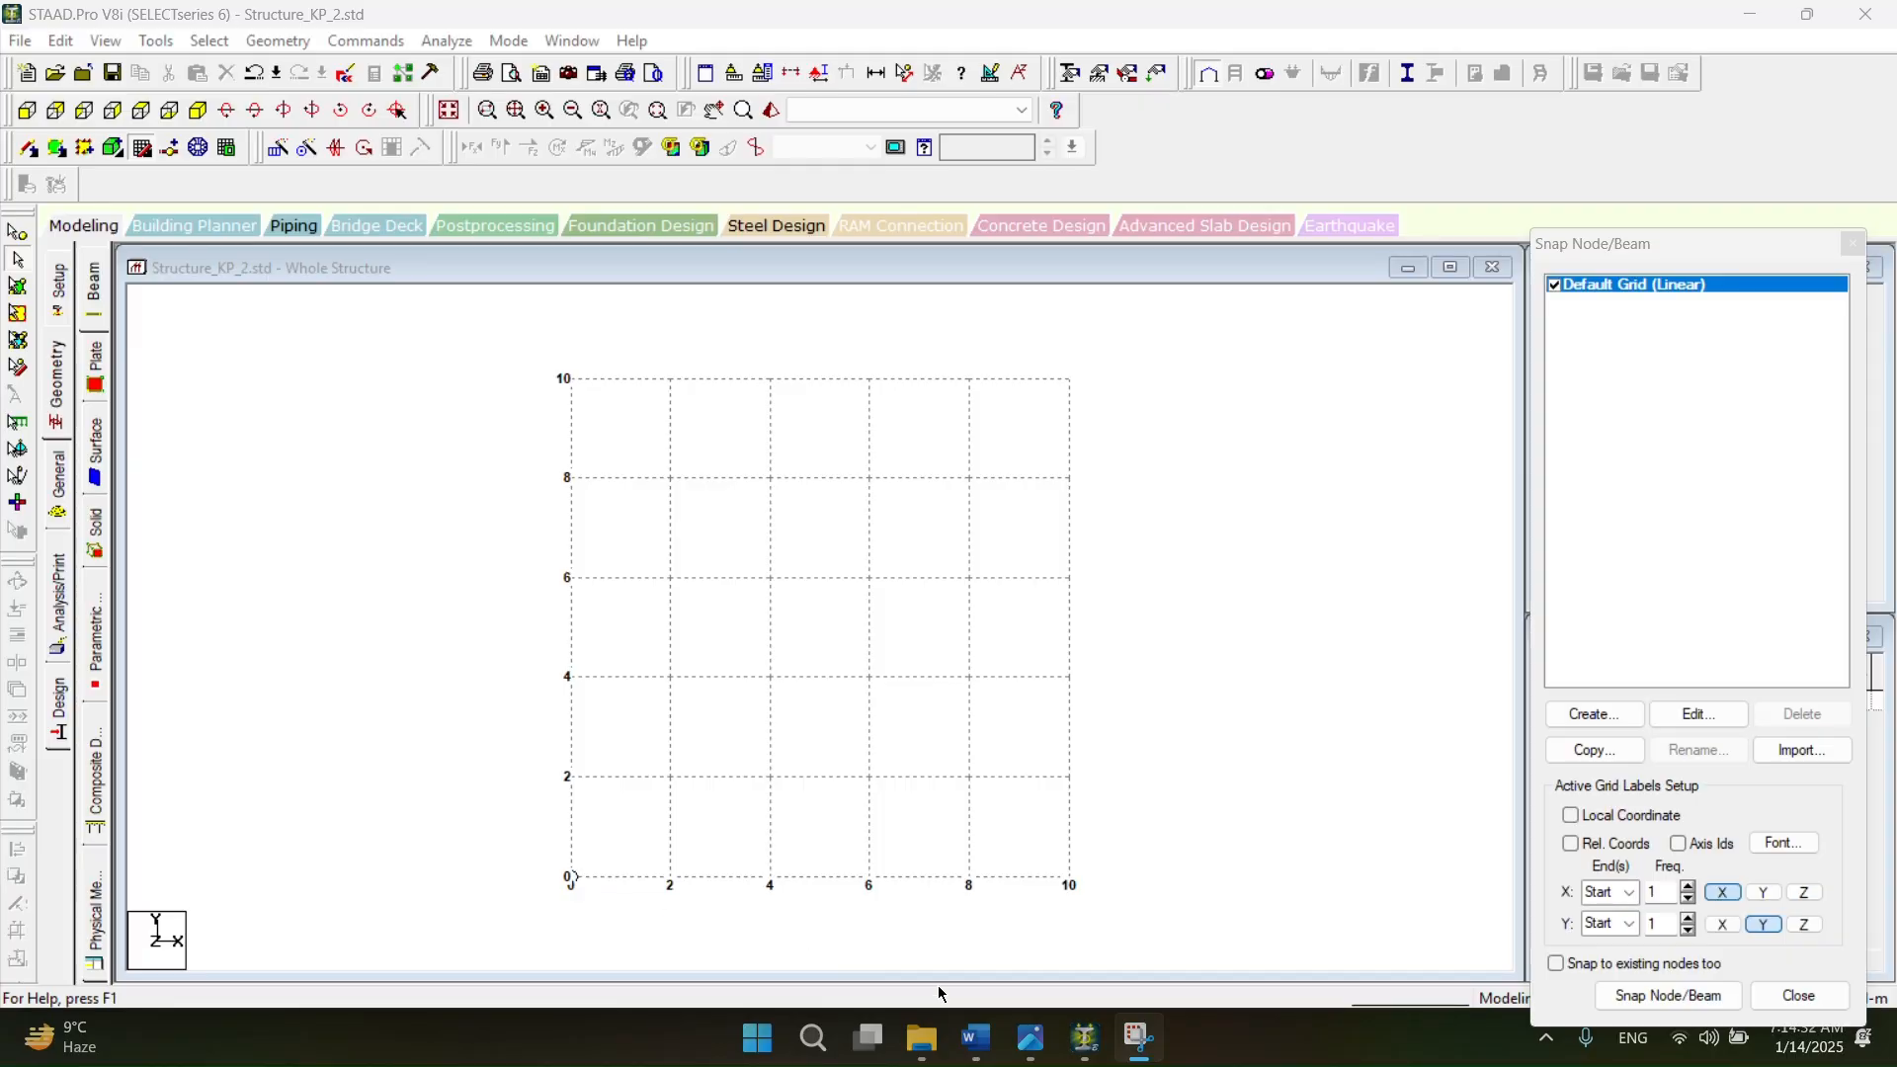
click(1032, 1047)
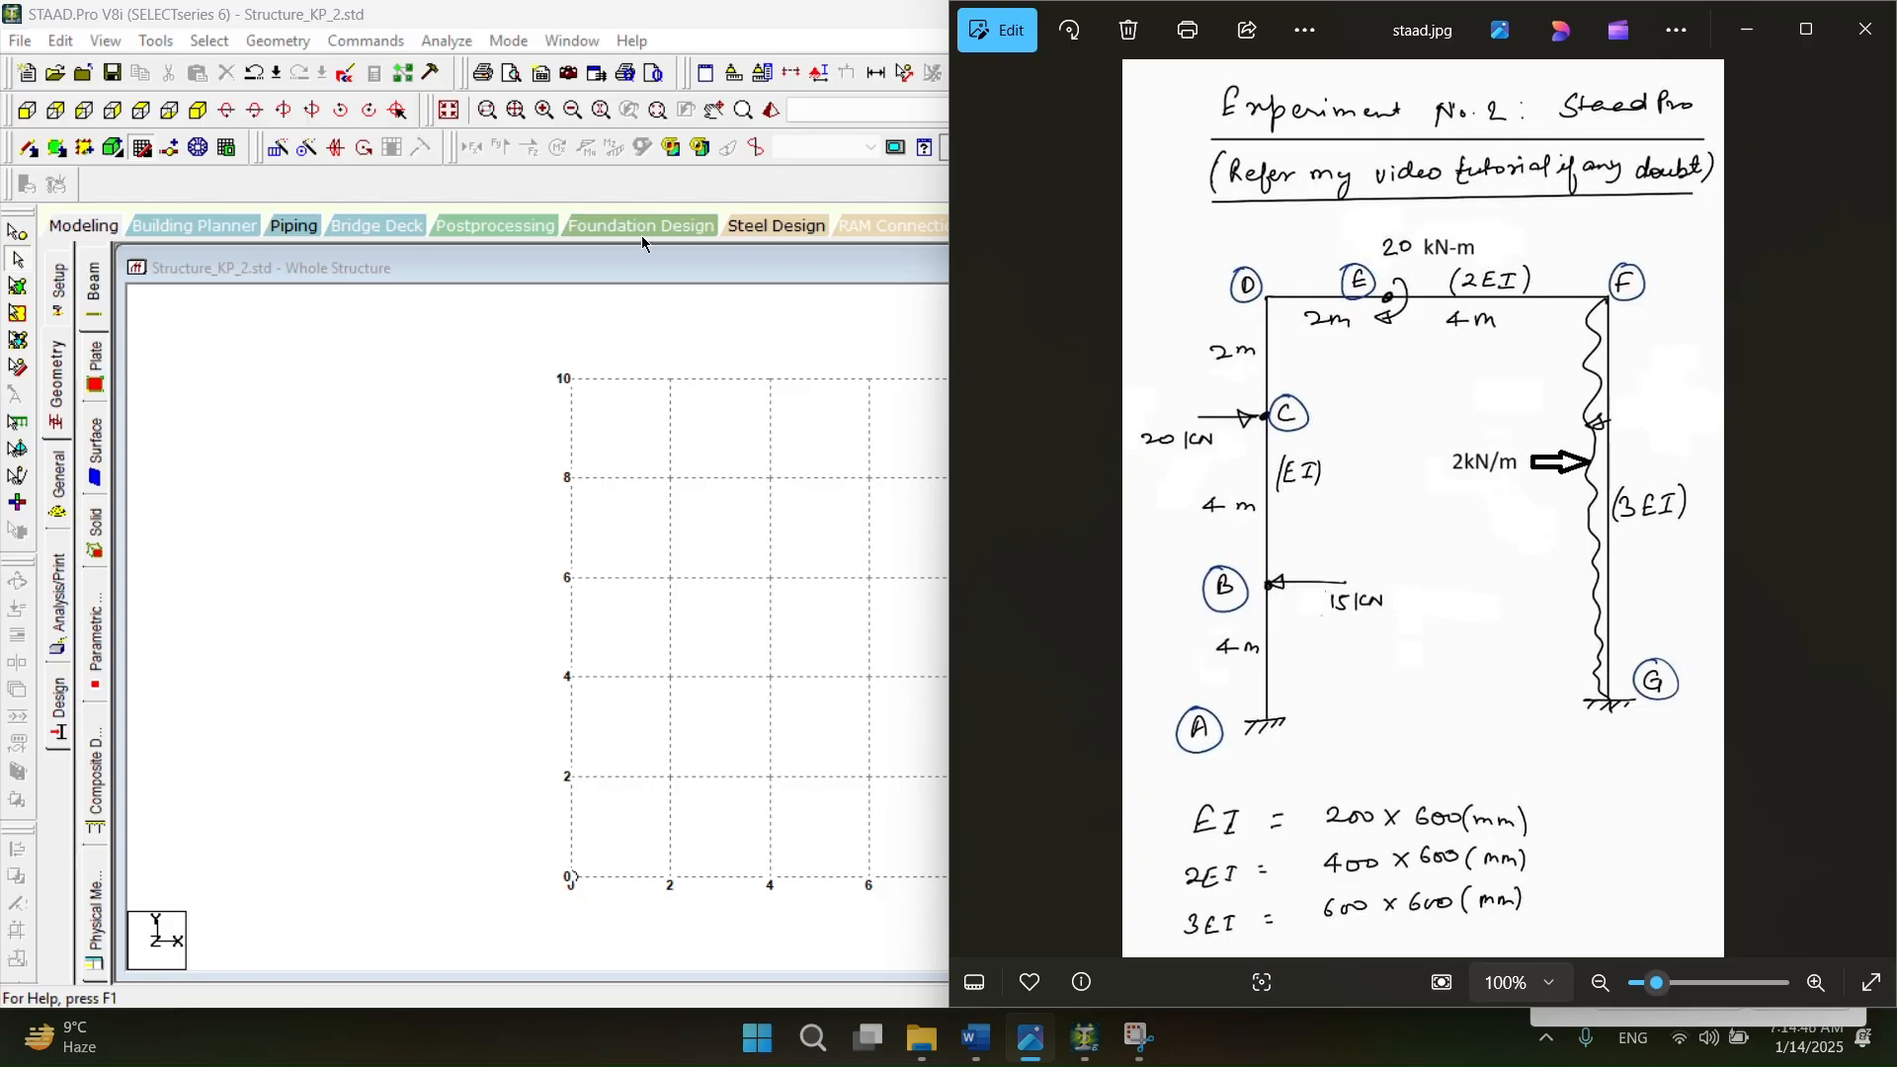
click(426, 565)
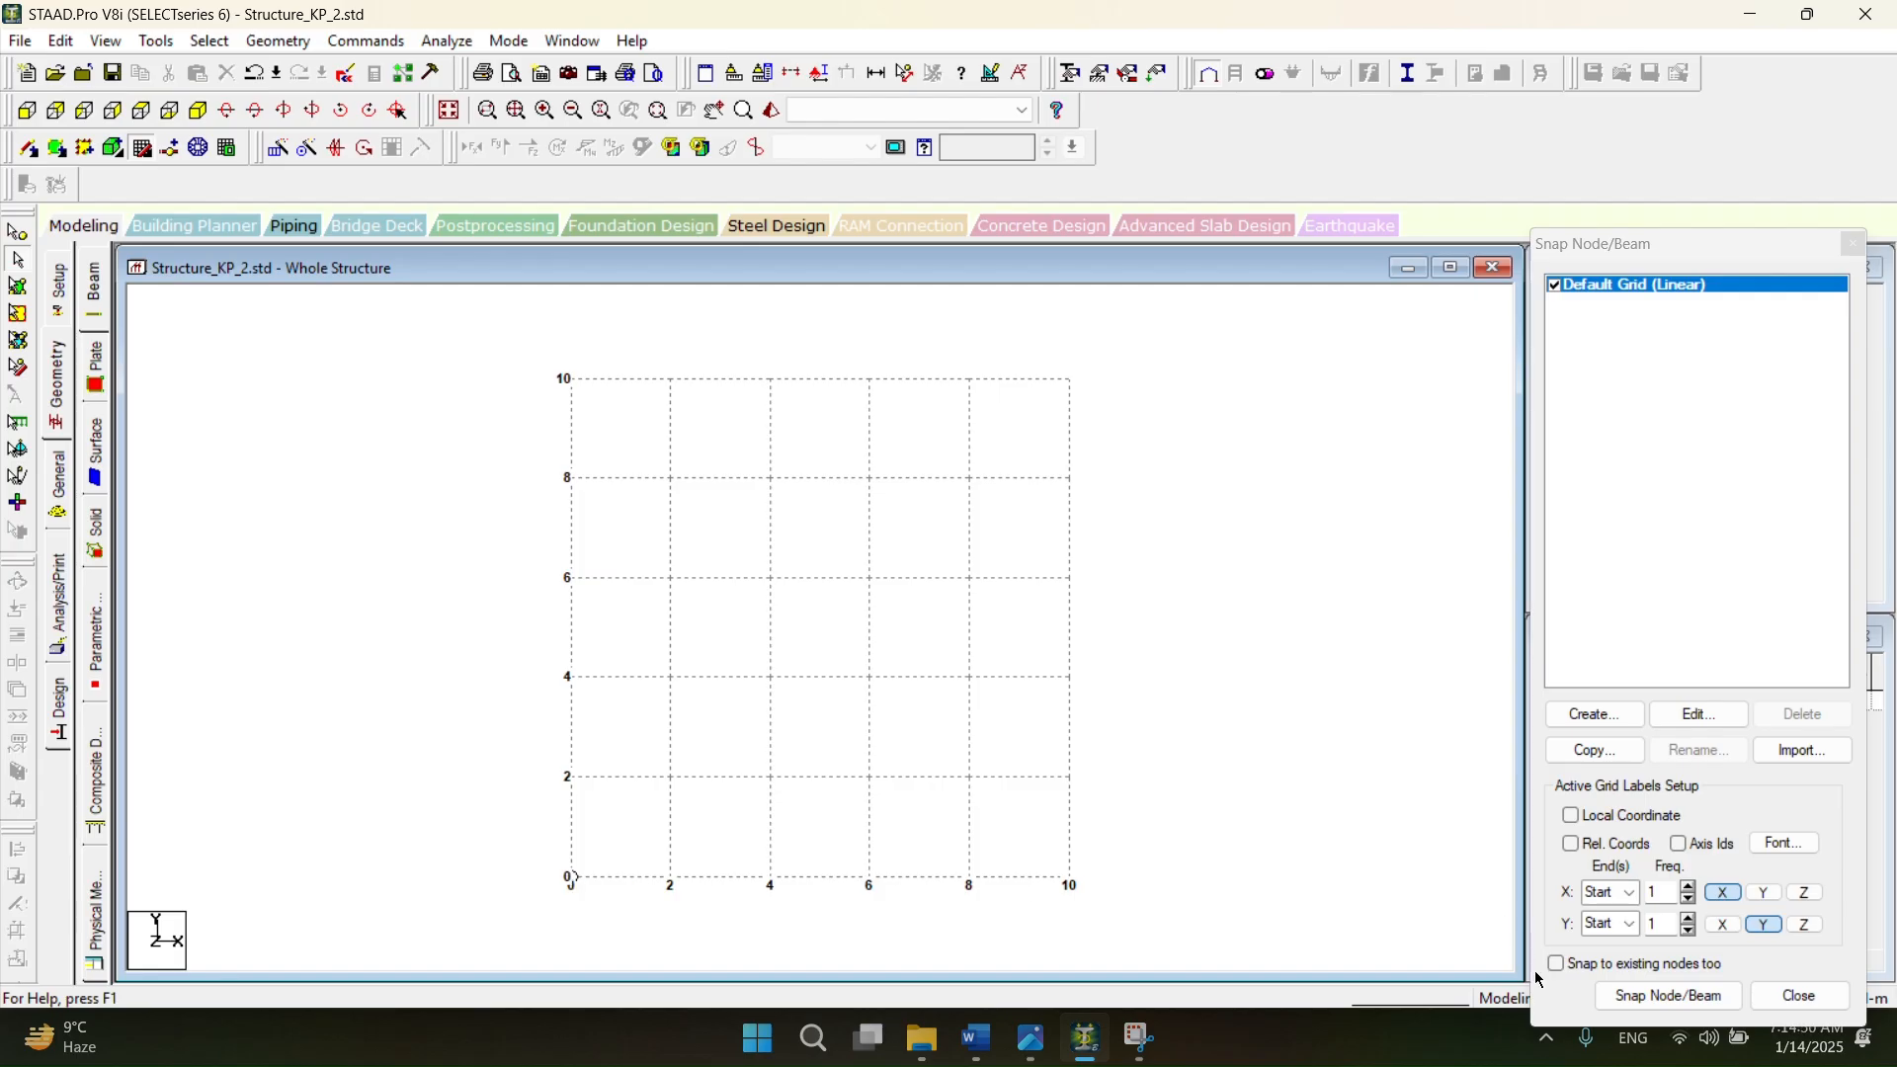
- Draw the frame with Snap Node/Beam through grid points (0,0), (0,4), (0,8), (0,10), (2,10), (6,10) and (6,0)
click(1668, 996)
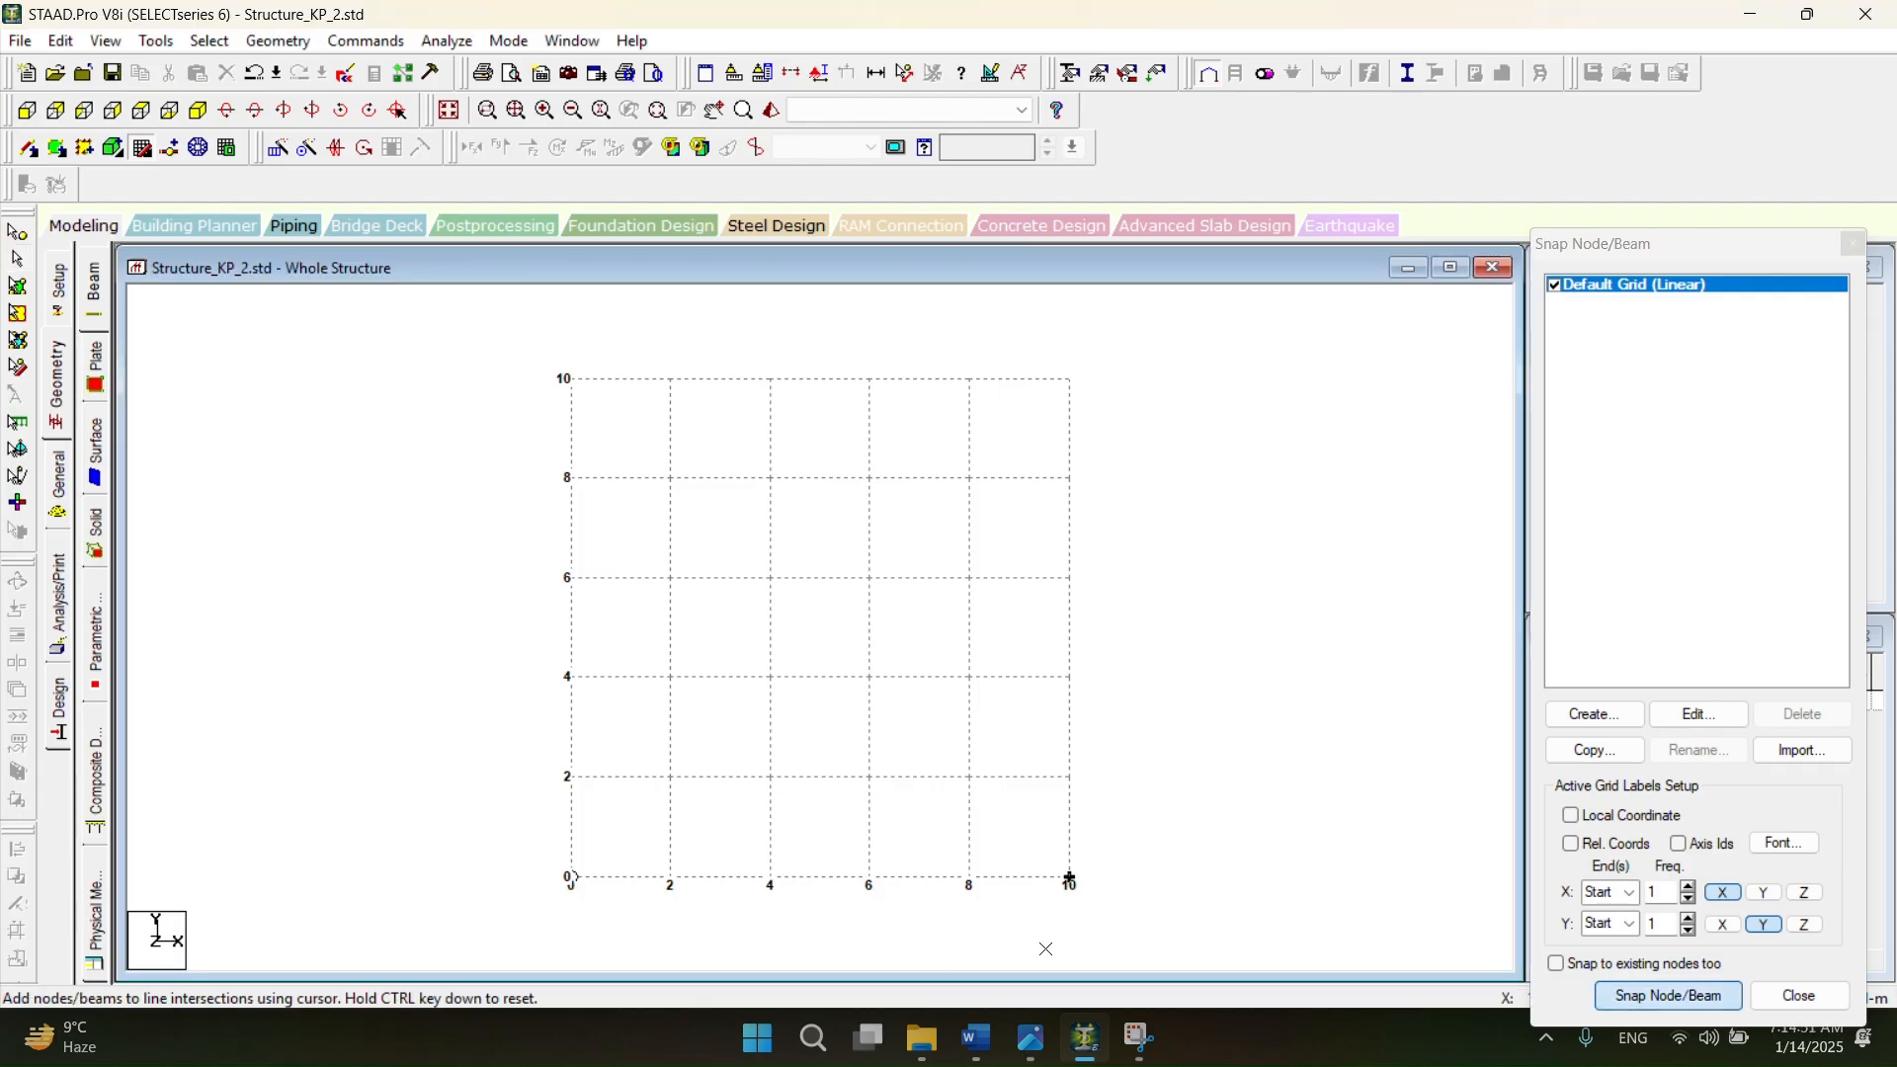
click(571, 878)
click(571, 677)
click(572, 480)
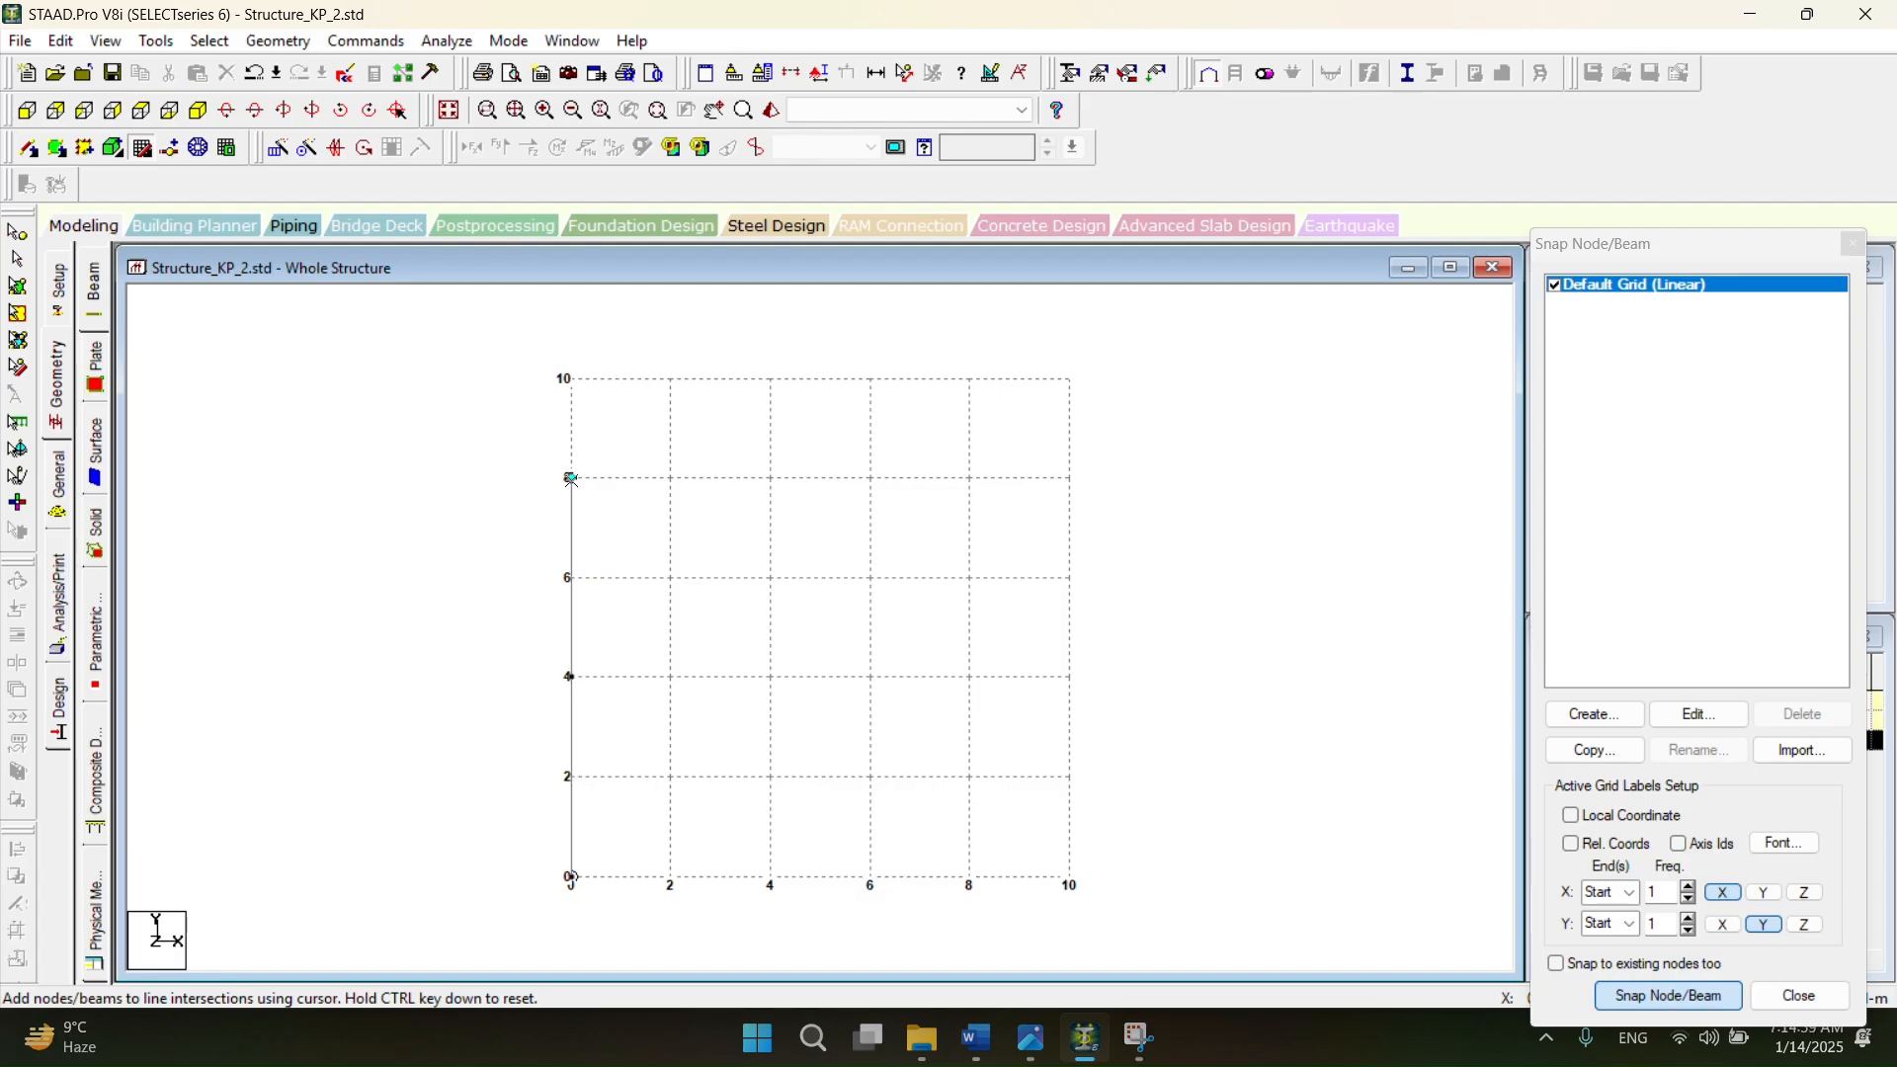
click(572, 379)
click(671, 380)
click(870, 380)
click(871, 877)
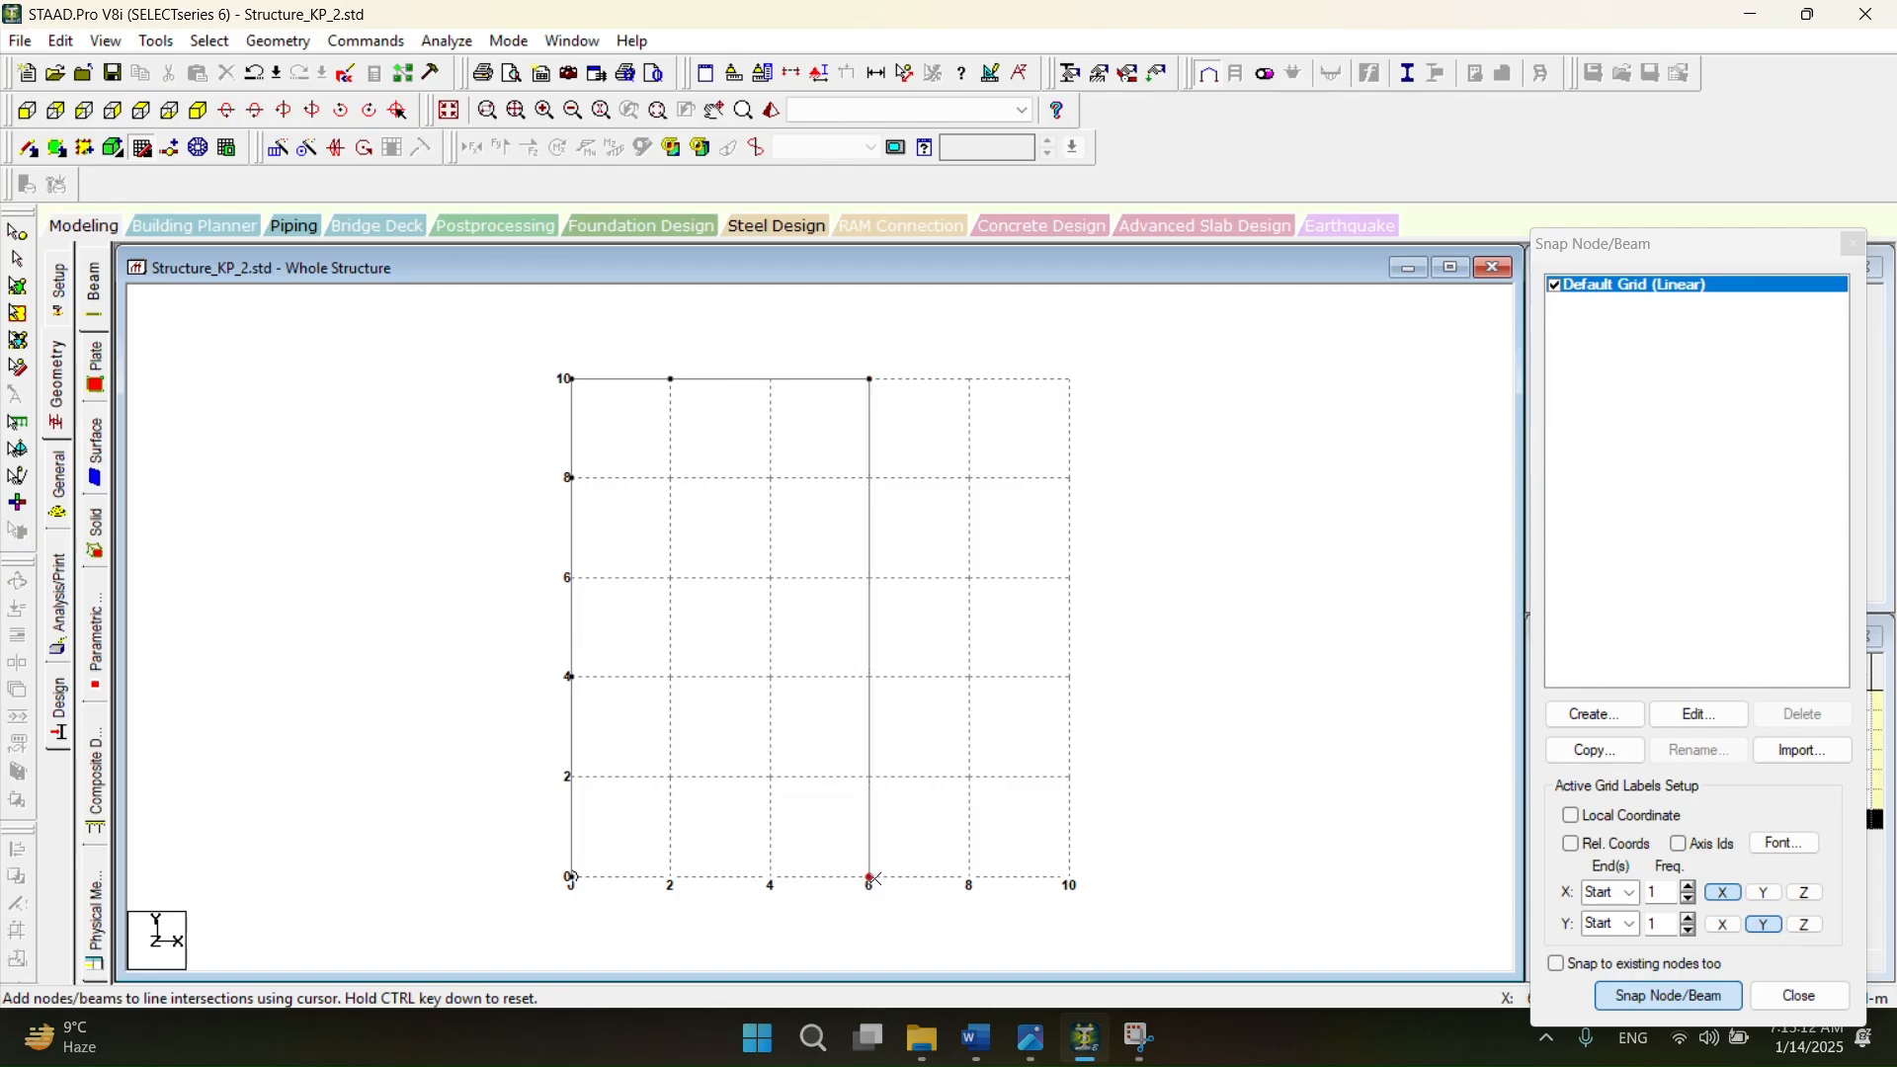
- End beam drawing, check the drawn frame against the staad.jpg sketch, and return to STAAD.Pro
key(Escape)
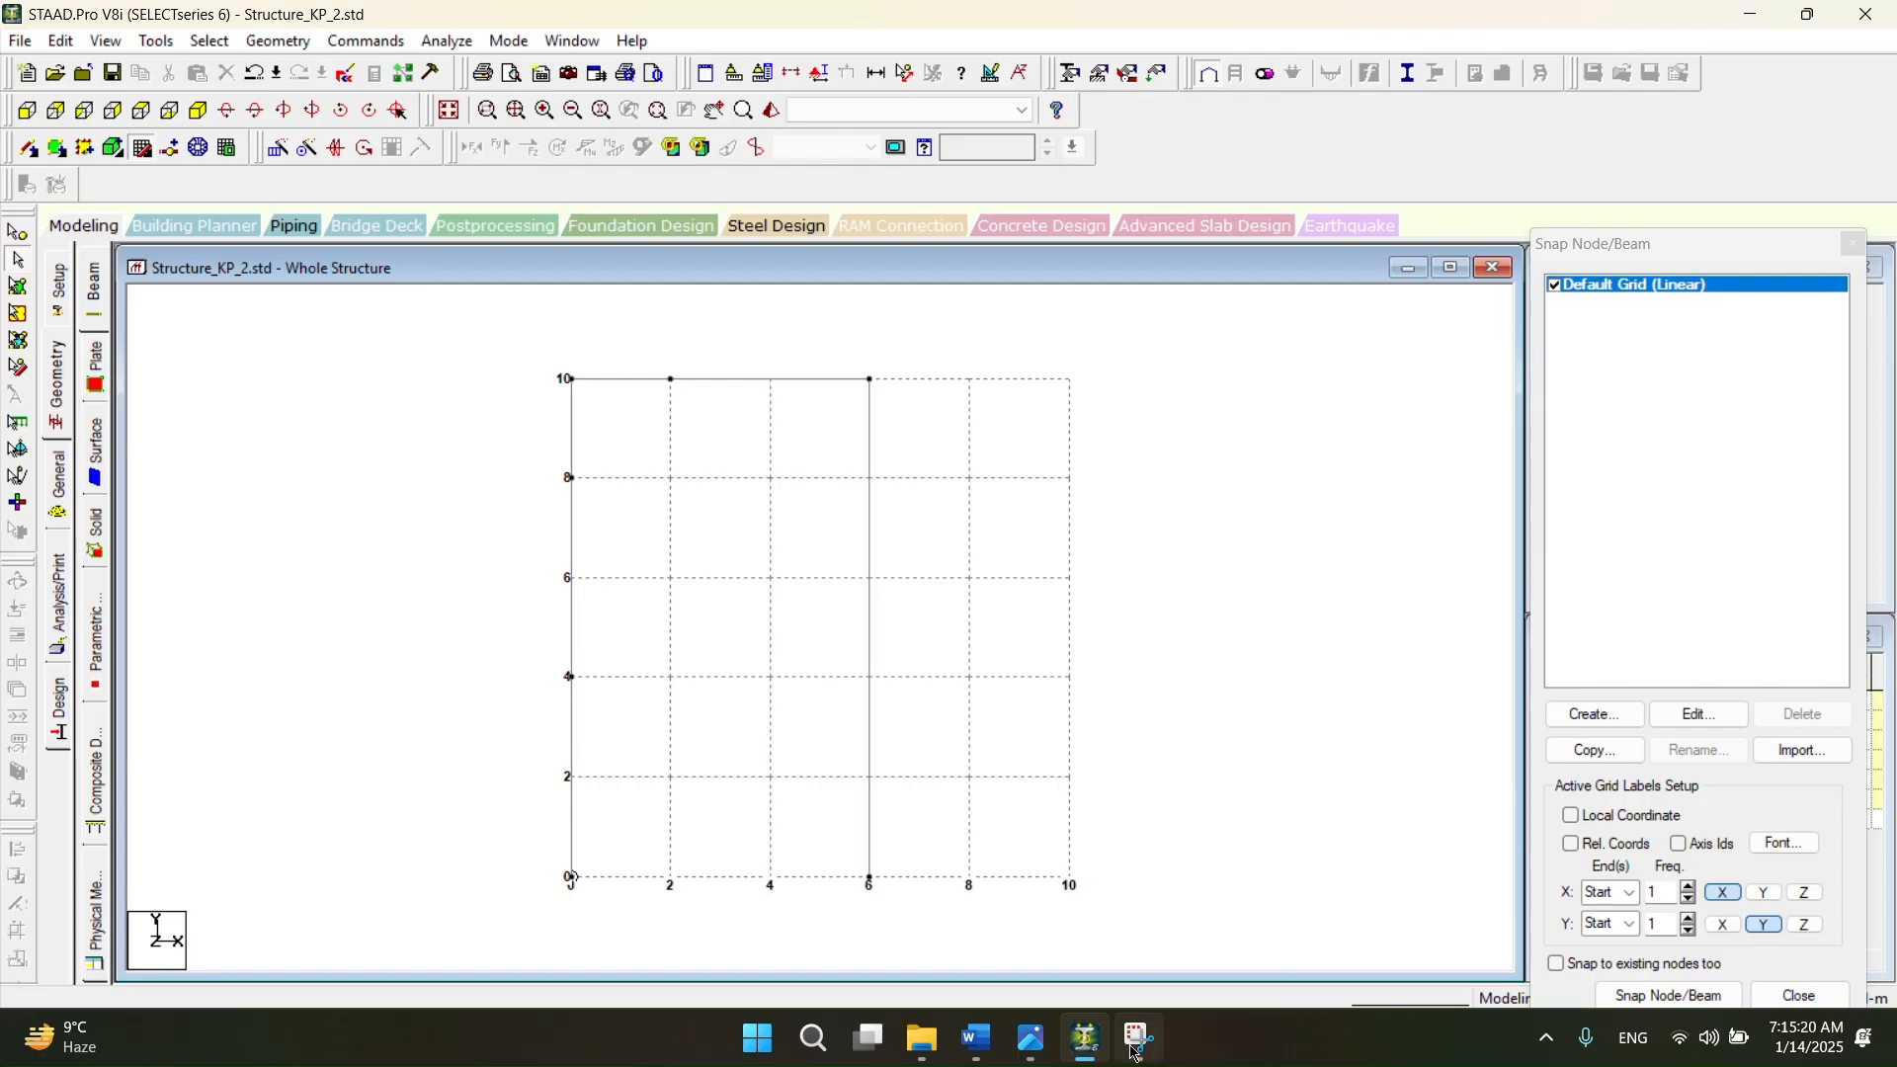
mouse_move(1089, 1058)
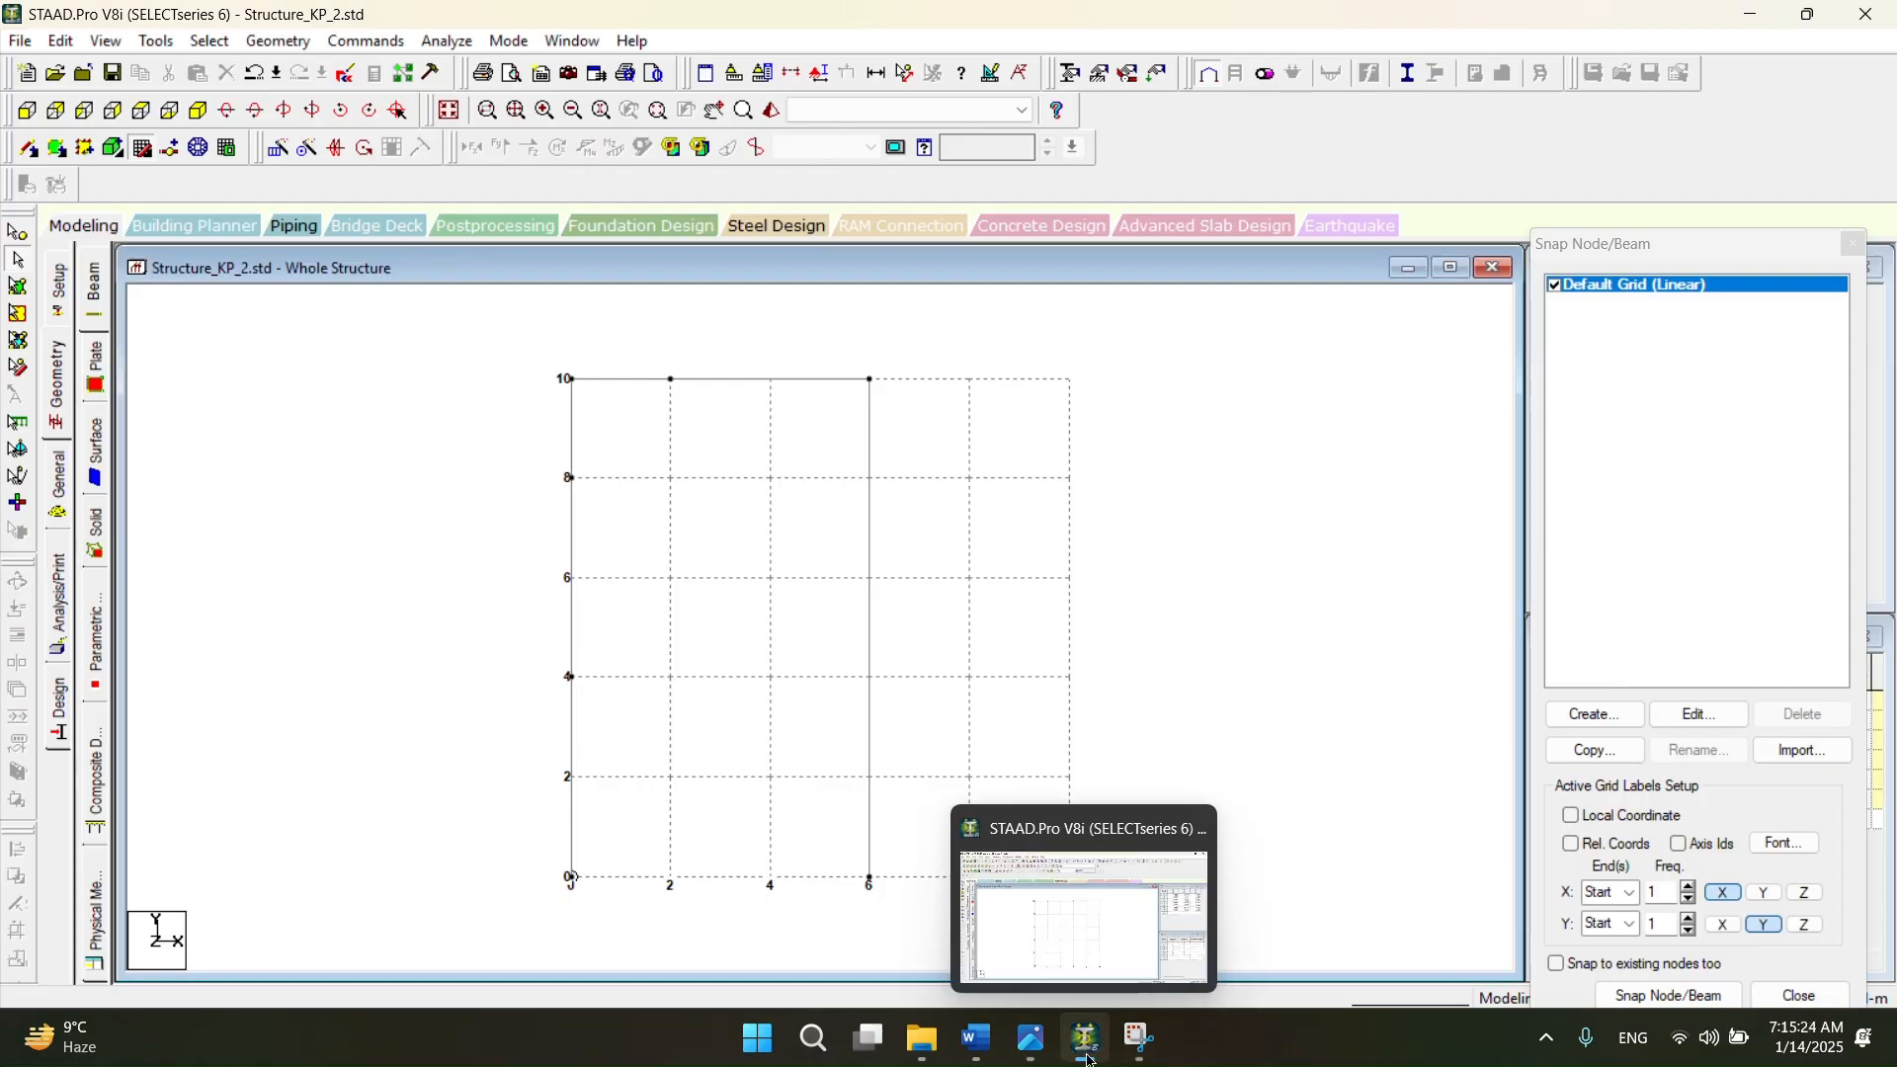
click(1038, 1055)
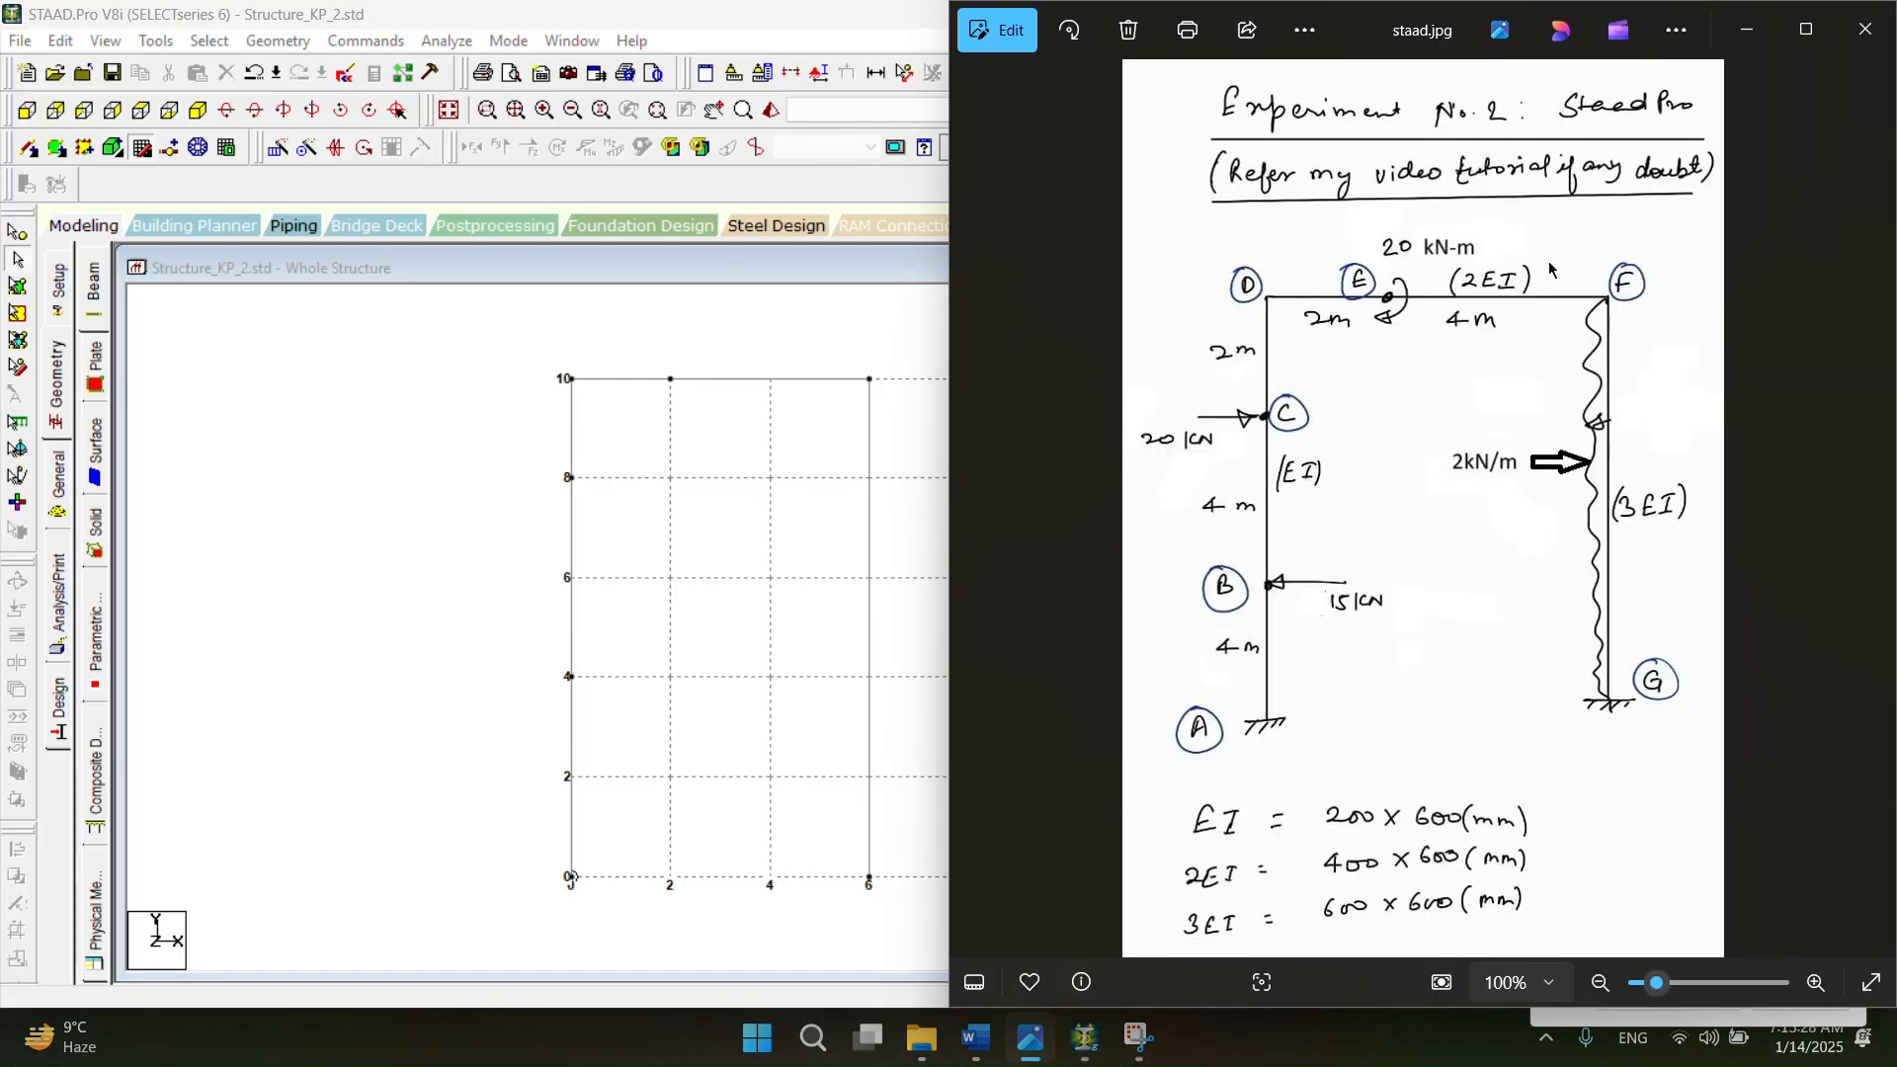
click(444, 362)
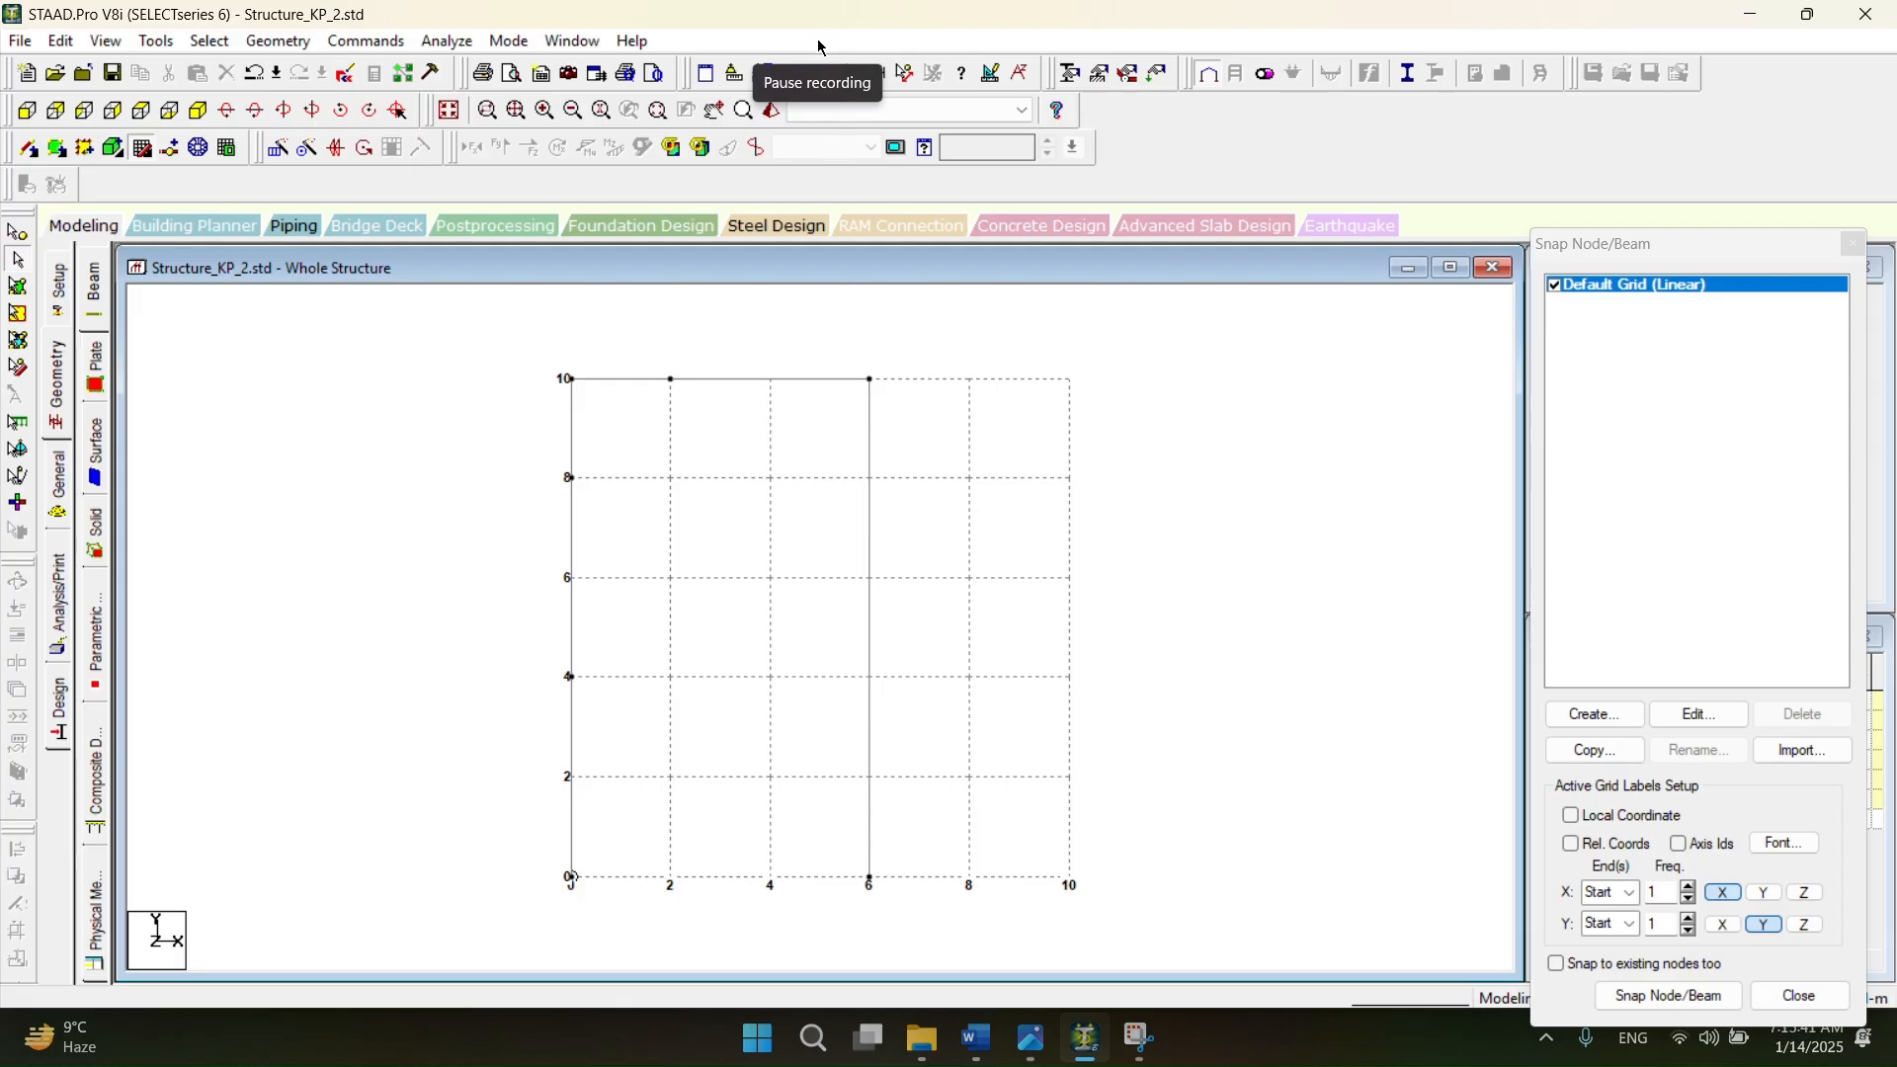
- Switch to the Word document on broad steps in STAAD Pro and review the summary list on its last page for the stage following geometry
click(983, 1048)
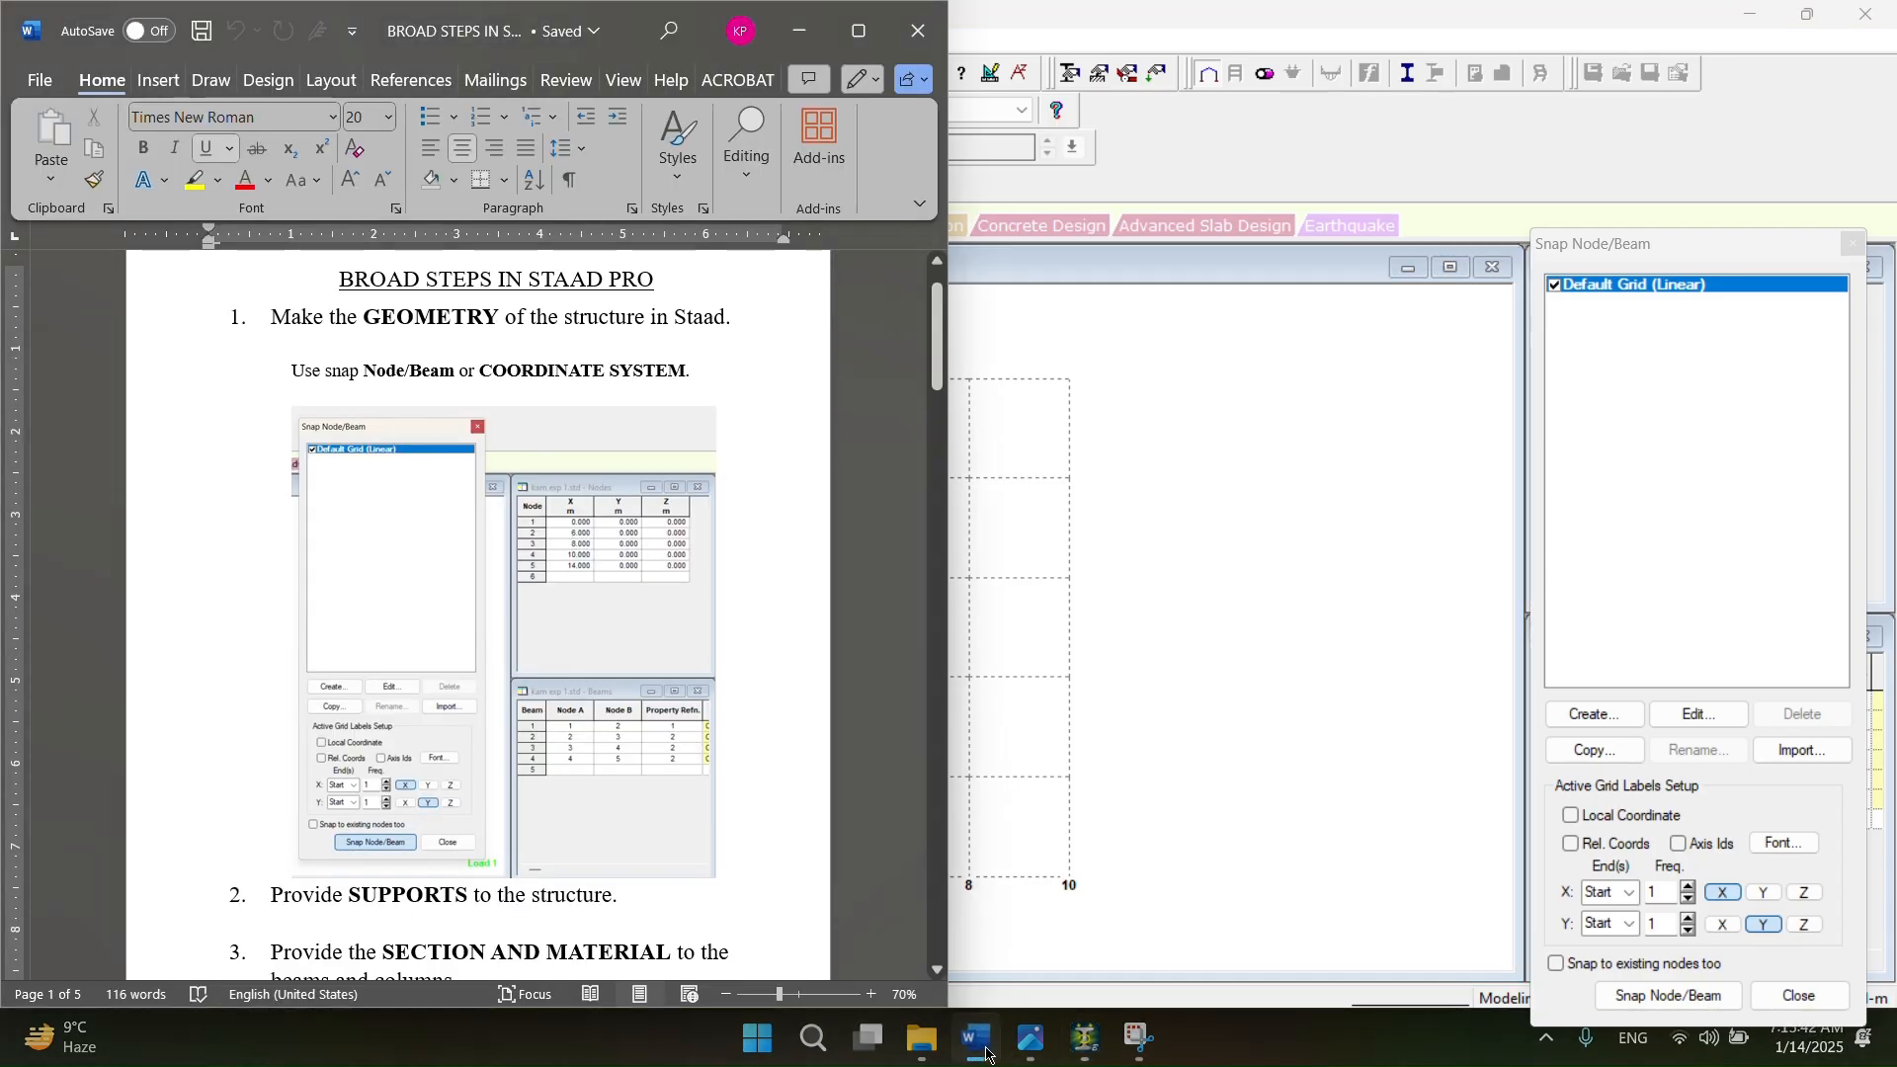
scroll(464, 672, down, 10)
scroll(475, 599, down, 15)
scroll(479, 590, down, 5)
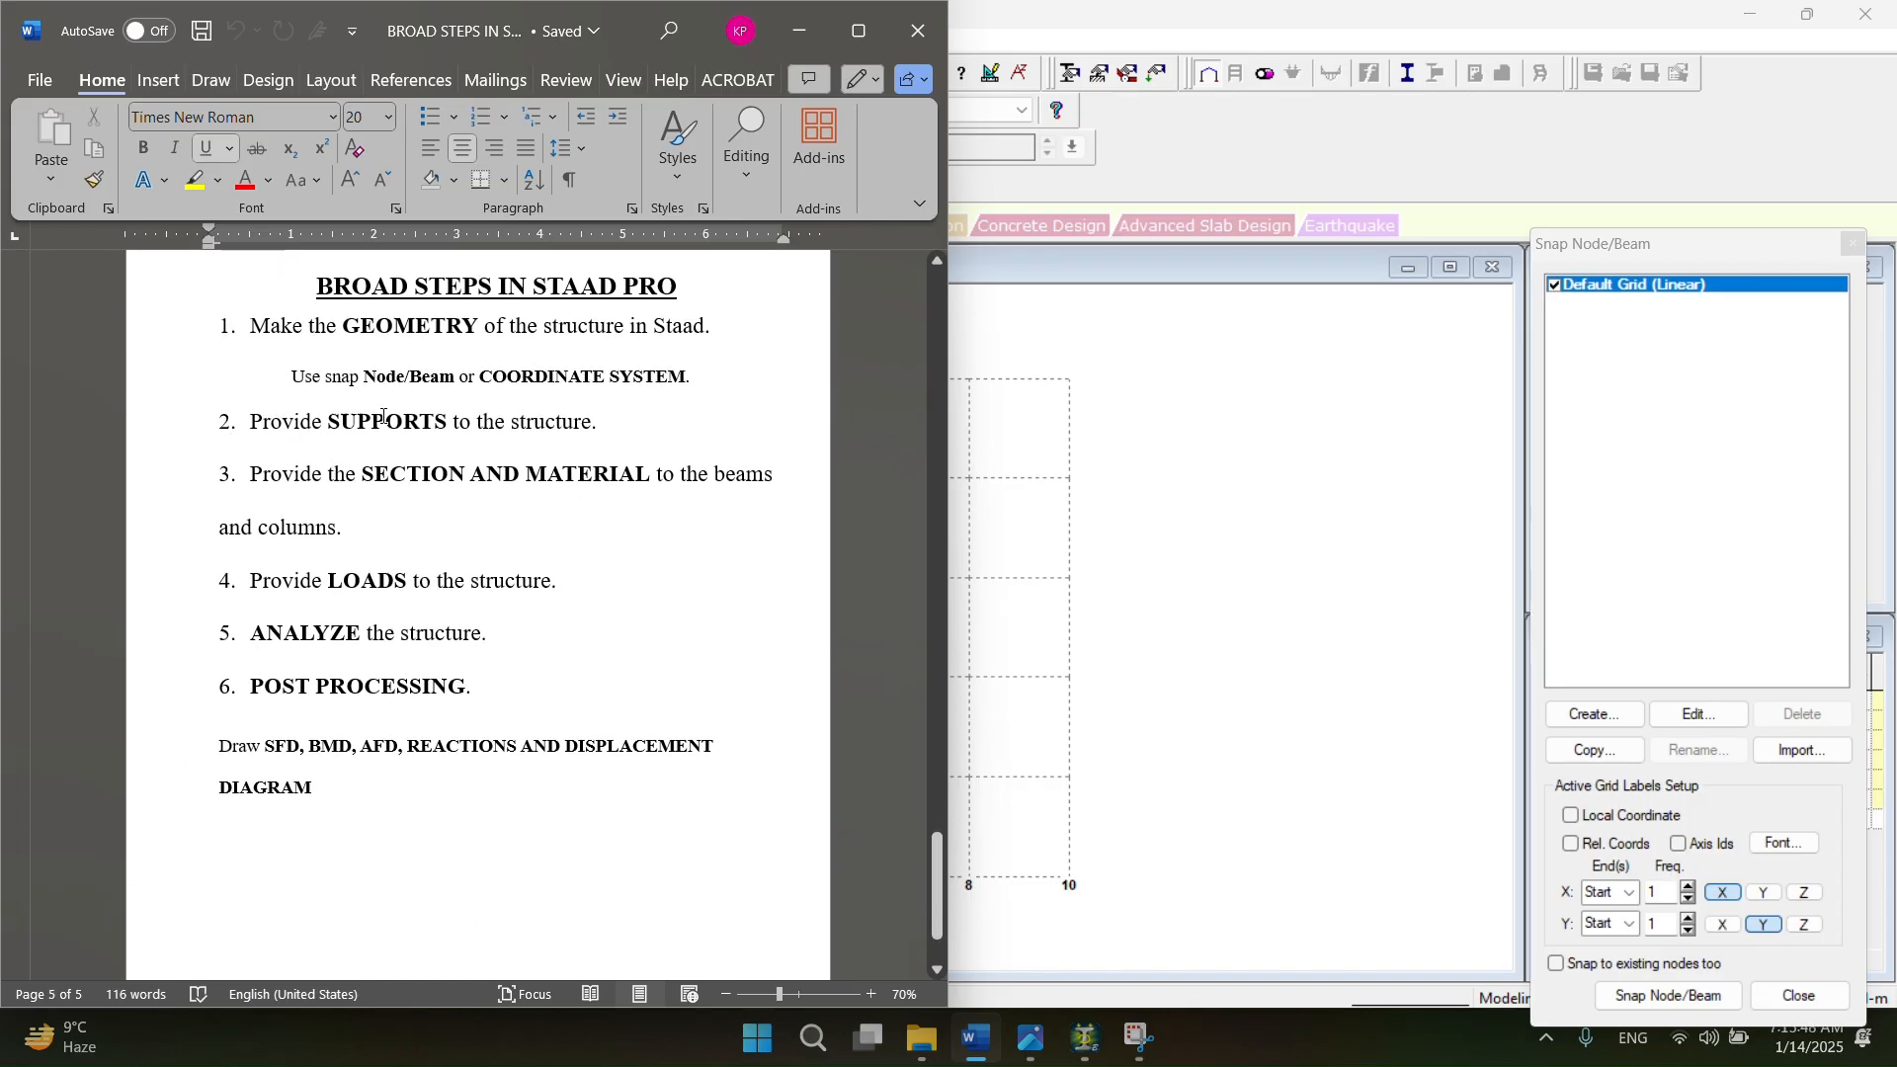